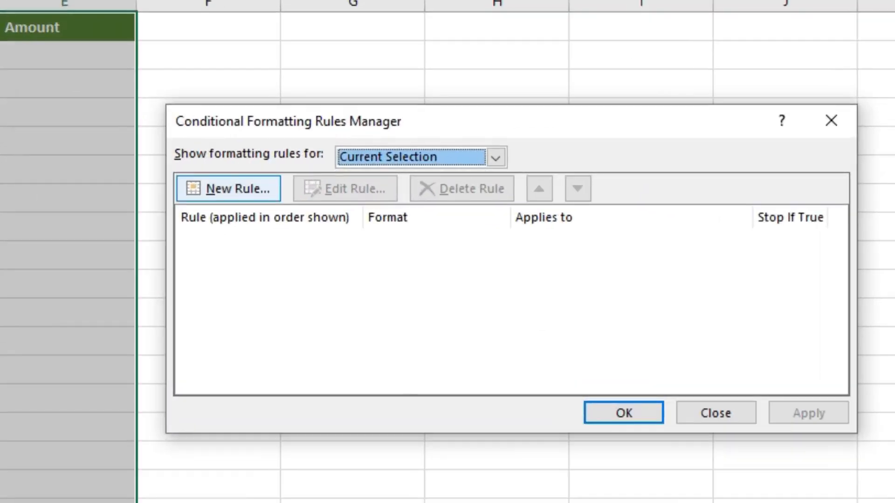
# Create a formula-based conditional formatting rule for A1:E20 with the formula =$A1<>"".
pyautogui.click(229, 189)
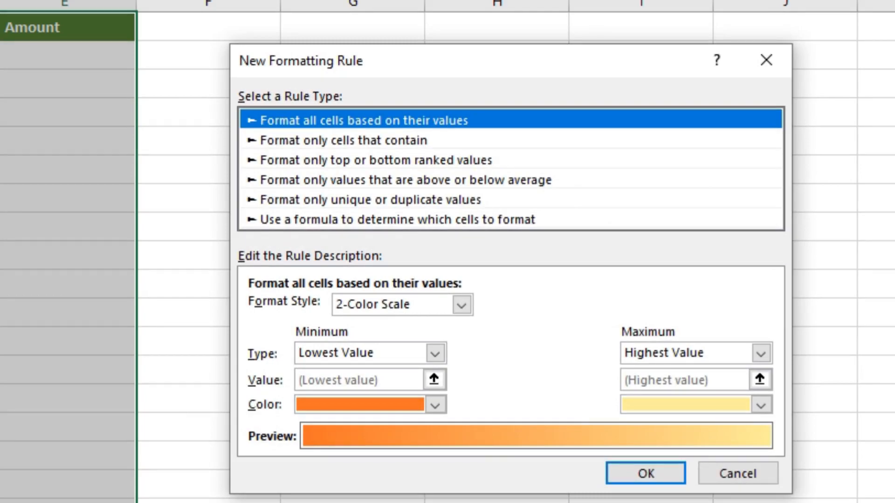
pyautogui.click(397, 220)
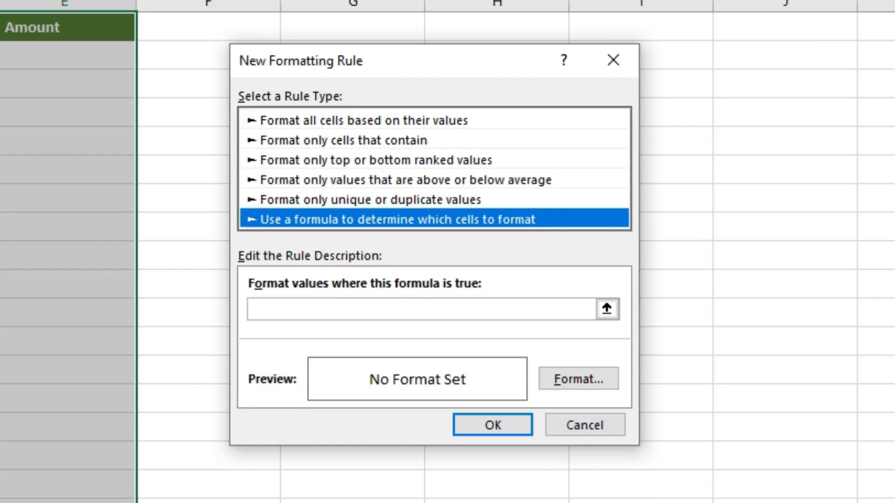
pyautogui.click(419, 309)
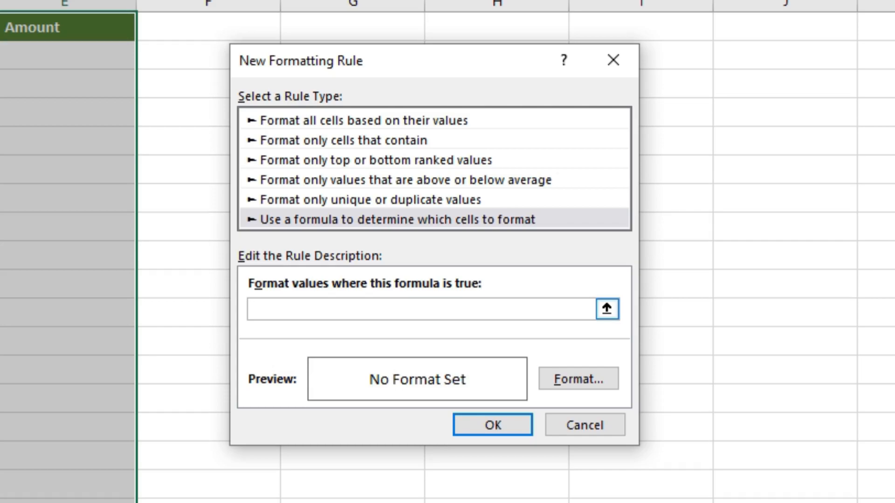
pyautogui.write('=')
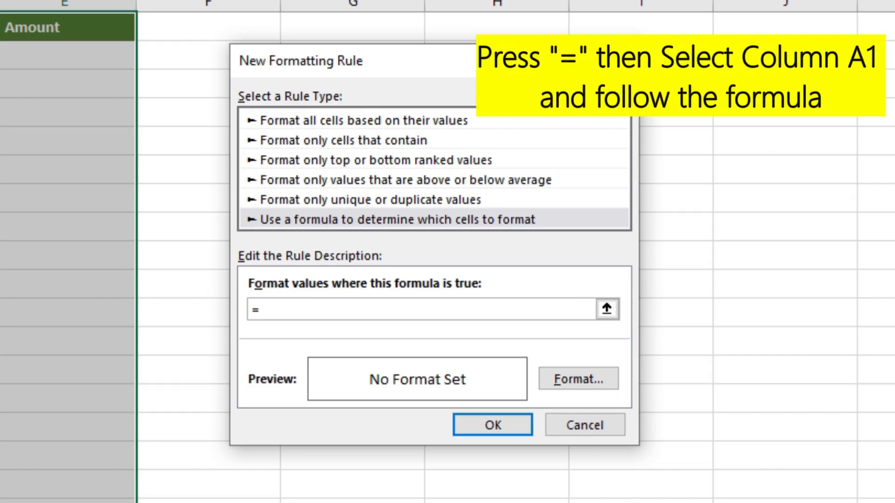
pyautogui.click(0, 27)
pyautogui.click(282, 309)
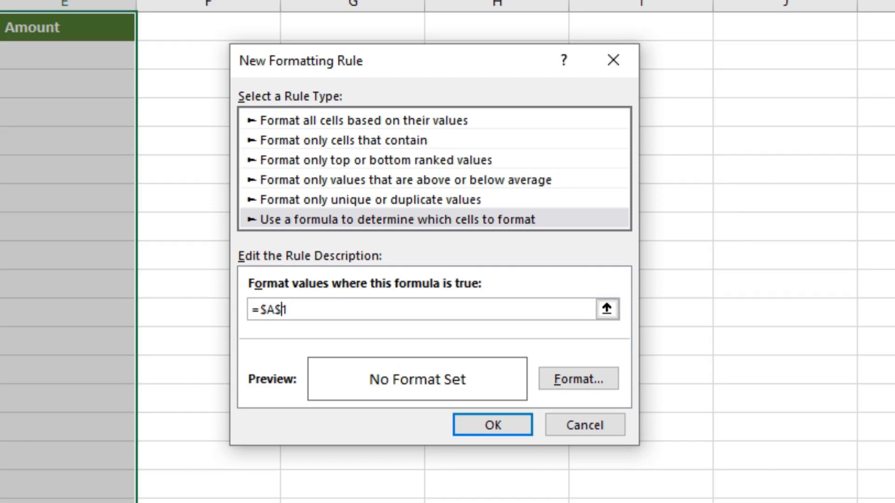
pyautogui.press('BackSpace')
pyautogui.press('Right')
pyautogui.write('<>""')
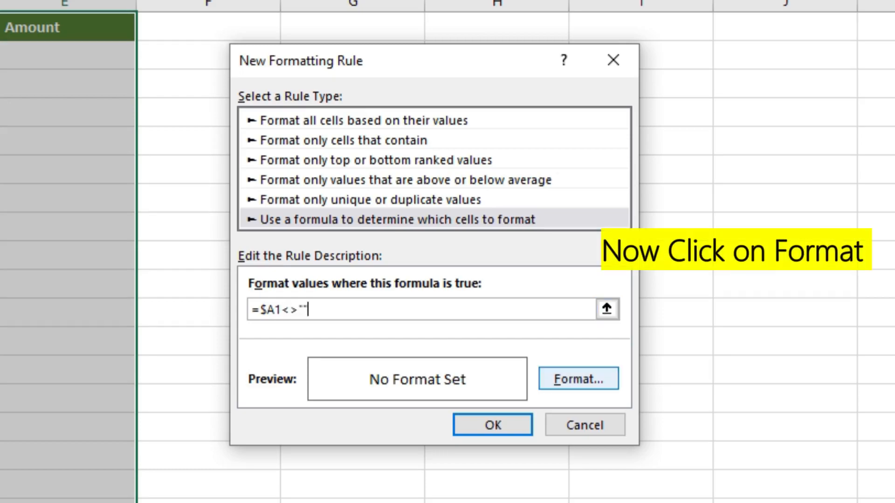
# Give the new rule an outline border format and apply it to the selected table range.
pyautogui.click(578, 378)
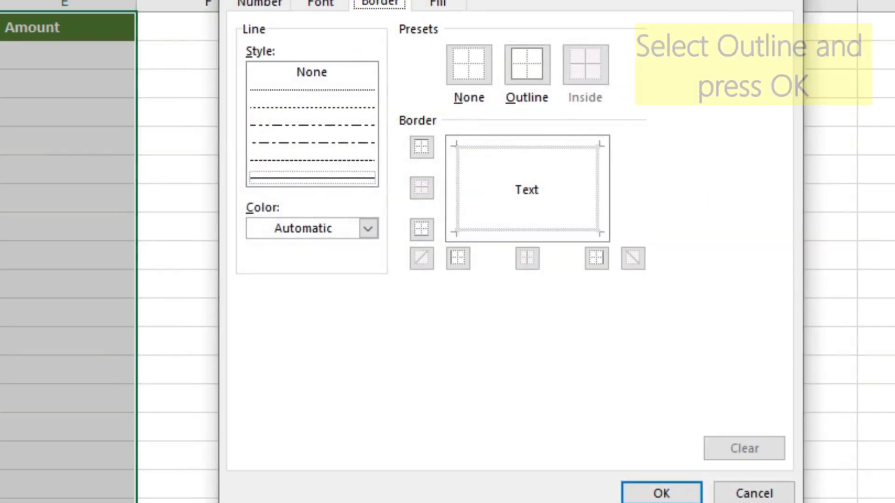
pyautogui.click(527, 65)
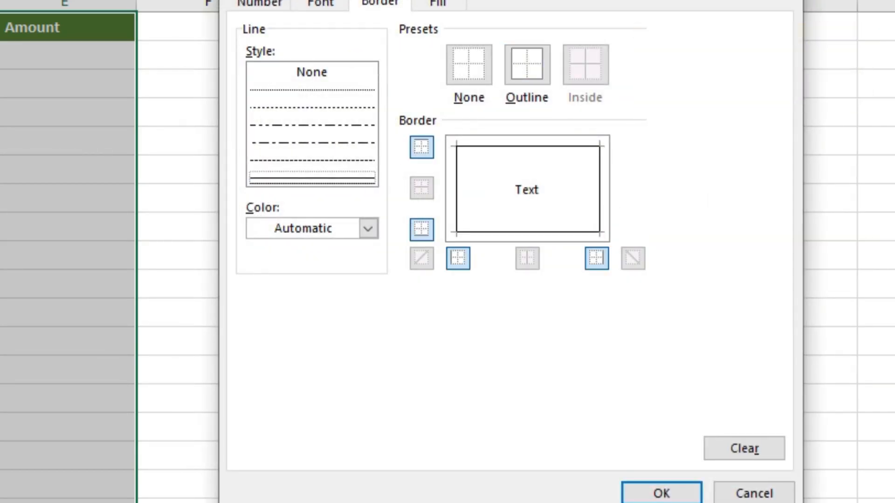
pyautogui.press('Return')
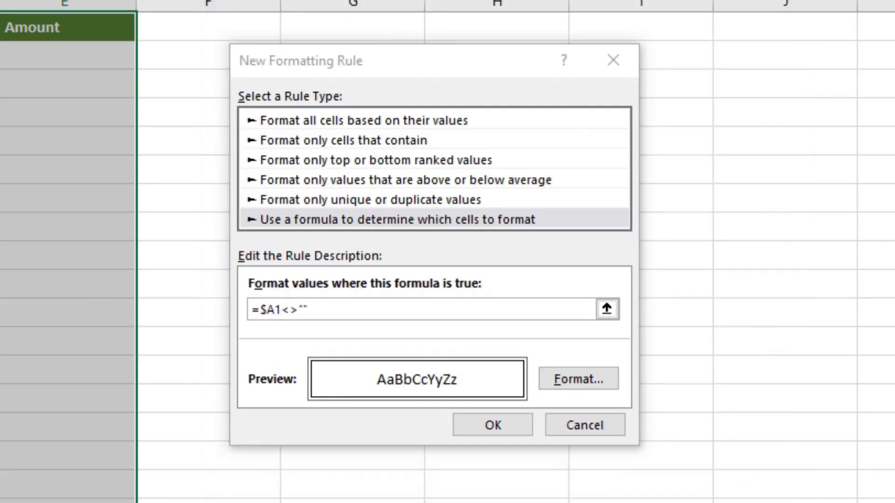
pyautogui.press('Return')
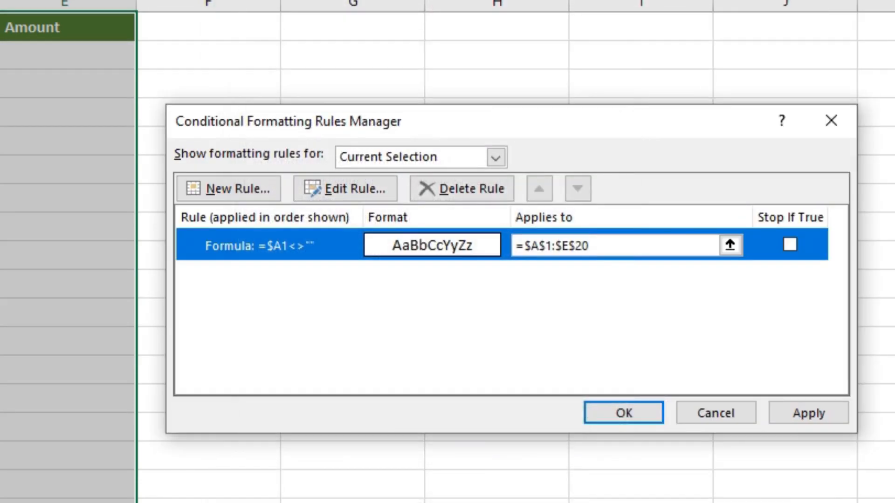
pyautogui.press('Return')
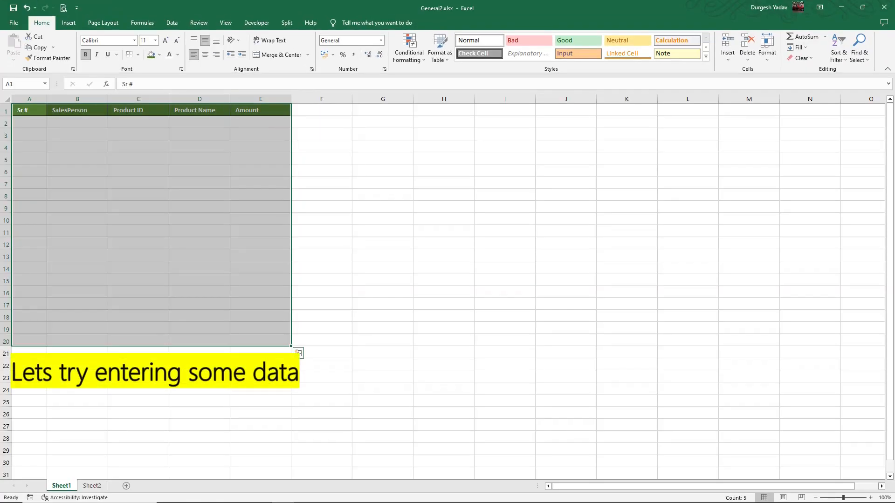
# Enter the serial numbers 1, 2 and 3 in cells A2 to A4.
pyautogui.click(29, 122)
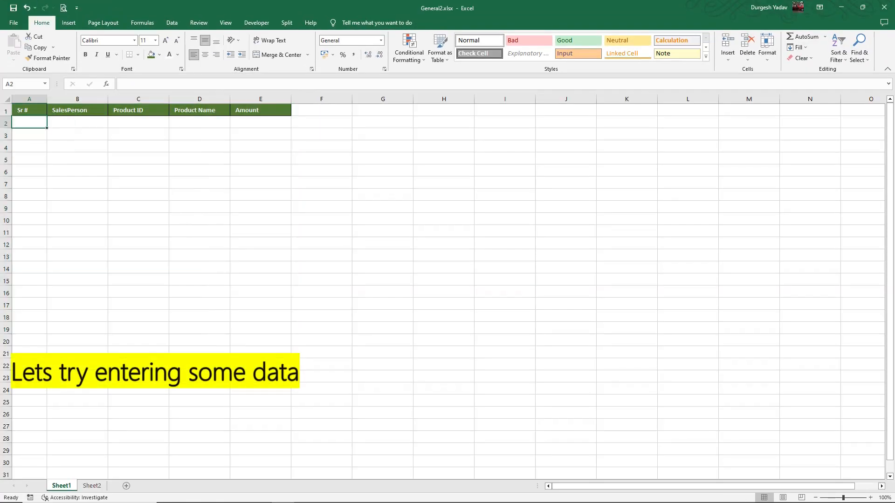
pyautogui.write('1')
pyautogui.press('Return')
pyautogui.write('2')
pyautogui.press('Return')
pyautogui.write('3')
pyautogui.press('Return')
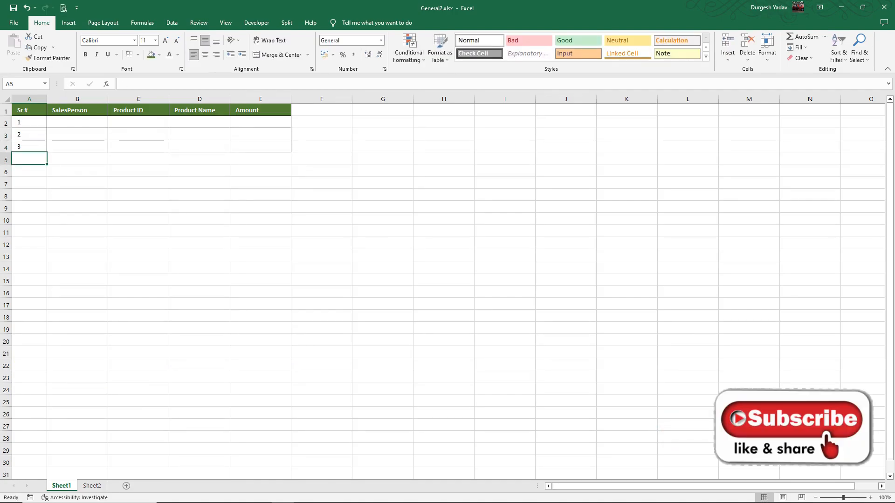
# Enter 4 in A7, 5 in A9 and 6 in A11, leaving blank rows between them.
pyautogui.press('Down')
pyautogui.press('Down')
pyautogui.write('4')
pyautogui.press('Return')
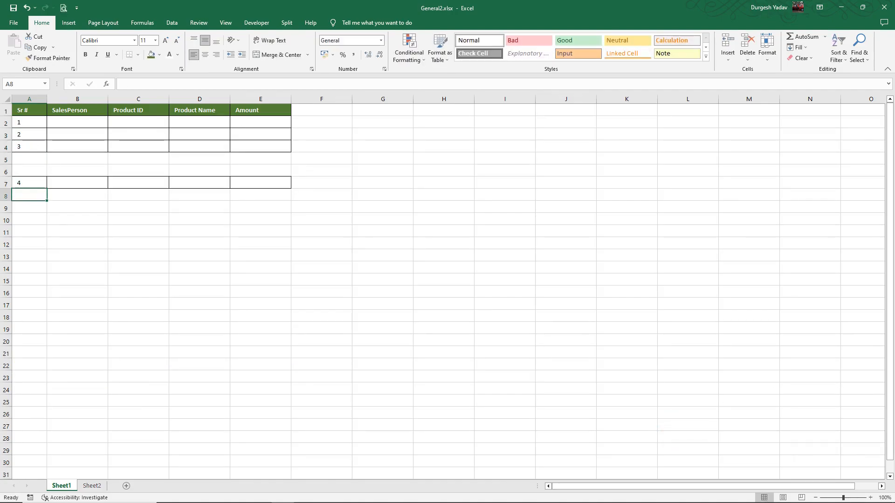
pyautogui.press('Down')
pyautogui.write('5')
pyautogui.press('Return')
pyautogui.press('Down')
pyautogui.write('6')
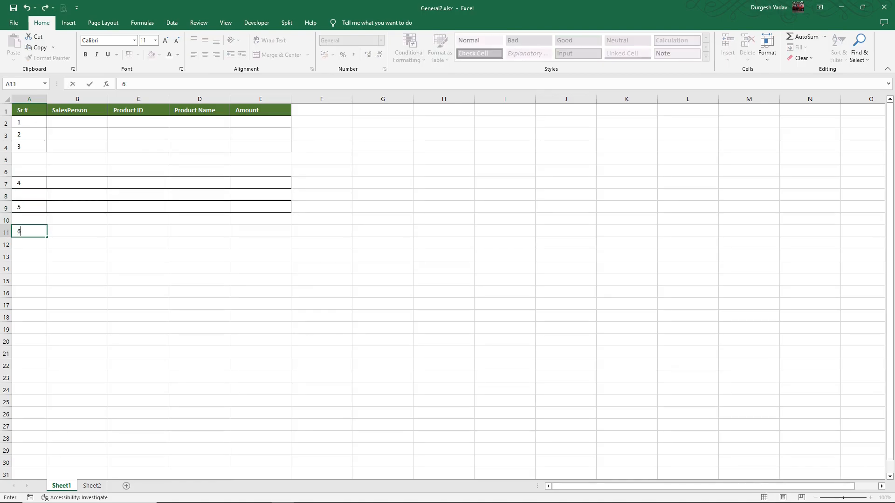
pyautogui.press('Return')
# Enter the serial numbers 7, 8 and 9 in cells A13 to A15.
pyautogui.press('Down')
pyautogui.write('7')
pyautogui.press('Return')
pyautogui.write('8')
pyautogui.press('Return')
pyautogui.write('9')
pyautogui.press('Return')
# Fill cells A17 to A21 with 10, 21, 33, 33 and 33.
pyautogui.press('Down')
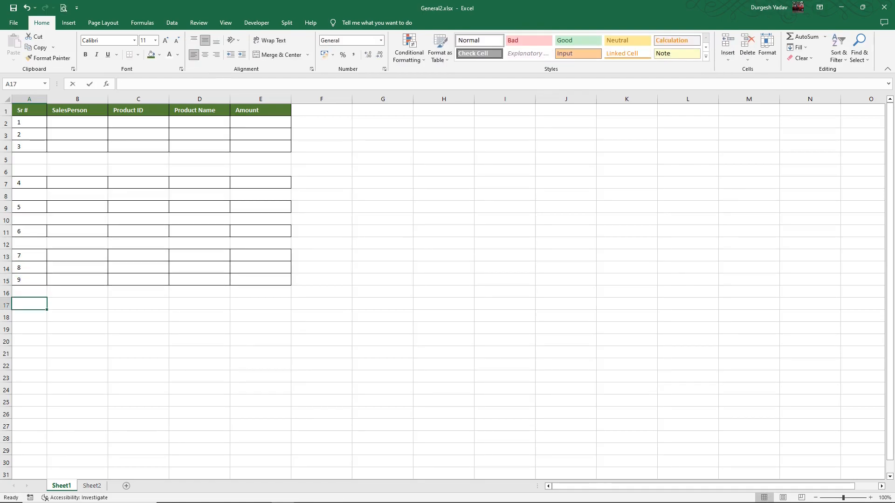
pyautogui.write('10')
pyautogui.press('Return')
pyautogui.write('21')
pyautogui.press('Return')
pyautogui.write('33')
pyautogui.press('Return')
pyautogui.write('33')
pyautogui.press('Return')
pyautogui.write('33')
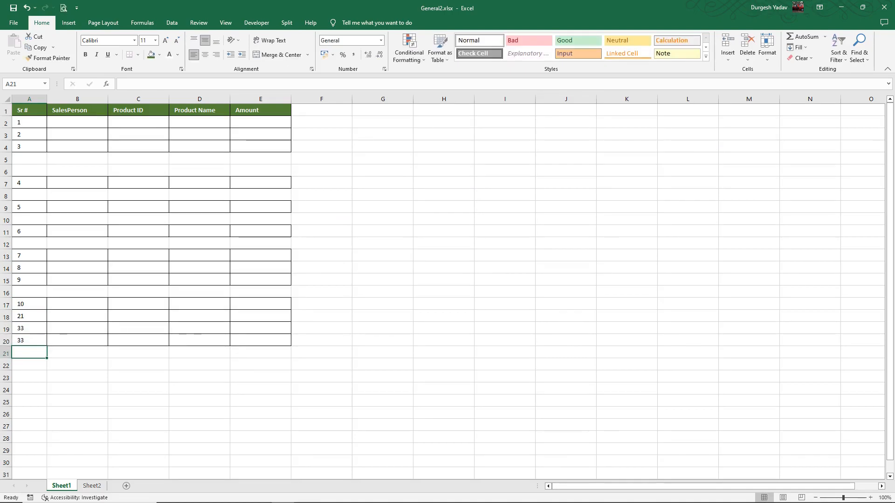
pyautogui.press('Return')
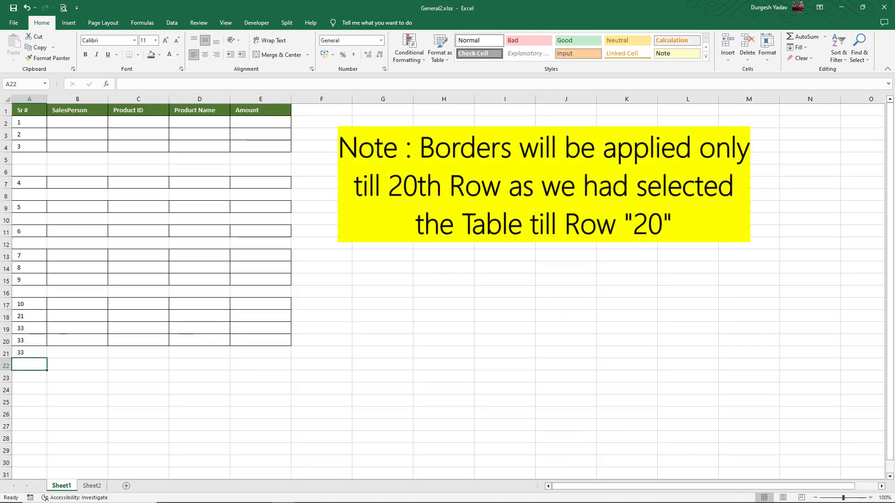
# Clear all the serial numbers from A2 to A21.
pyautogui.press('Up')
pyautogui.hotkey('shift', 'Up')
pyautogui.hotkey('shift', 'Up')
pyautogui.hotkey('shift', 'Up')
pyautogui.hotkey('shift', 'Up')
pyautogui.hotkey('shift', 'Up')
pyautogui.hotkey('shift', 'Up')
pyautogui.hotkey('shift', 'Up')
pyautogui.hotkey('shift', 'Up')
pyautogui.hotkey('shift', 'Up')
pyautogui.hotkey('shift', 'Up')
pyautogui.hotkey('shift', 'Up')
pyautogui.hotkey('shift', 'Up')
pyautogui.hotkey('shift', 'Up')
pyautogui.hotkey('shift', 'Up')
pyautogui.hotkey('shift', 'Up')
pyautogui.hotkey('shift', 'Up')
pyautogui.hotkey('shift', 'Up')
pyautogui.hotkey('shift', 'Up')
pyautogui.hotkey('shift', 'Up')
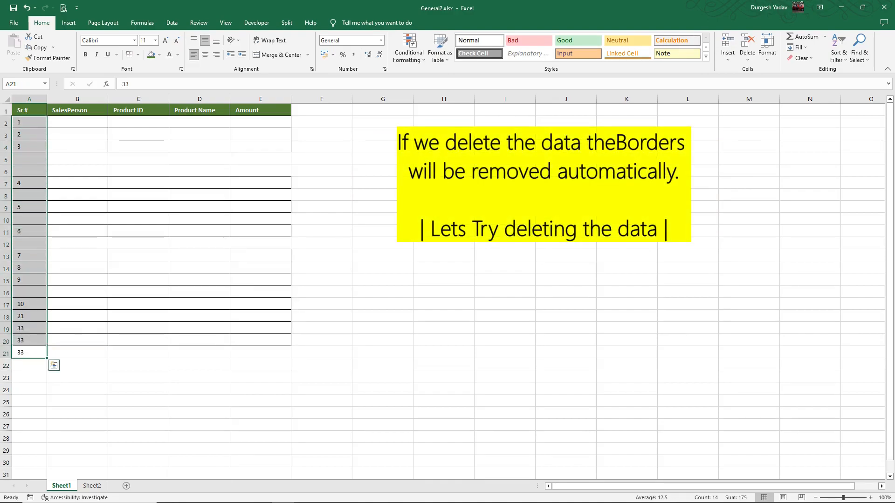
pyautogui.press('Delete')
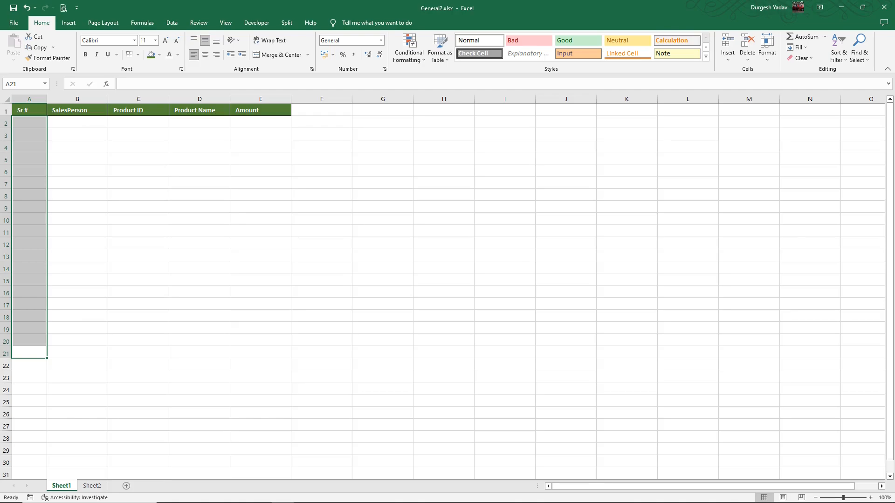
# Enter 1 in A2, fff in B3 and sss in C4 to test the border rule across columns.
pyautogui.click(29, 122)
pyautogui.write('1')
pyautogui.press('Return')
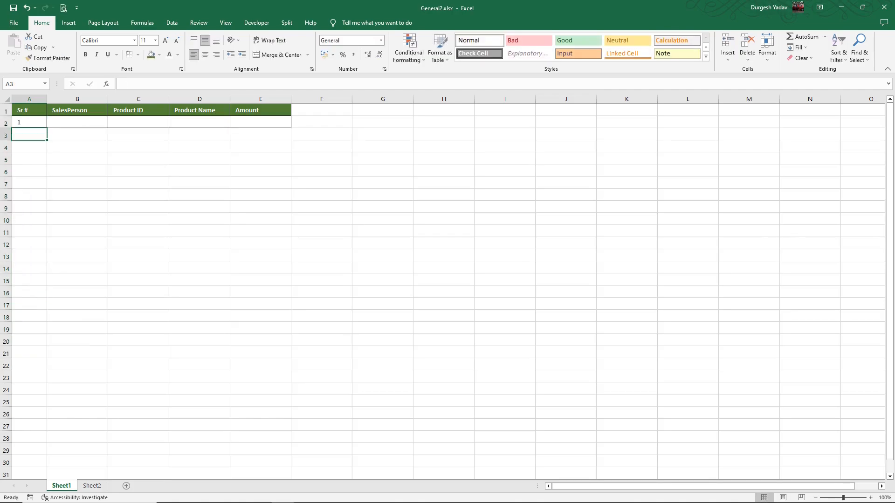
pyautogui.press('Right')
pyautogui.write('fff')
pyautogui.press('Return')
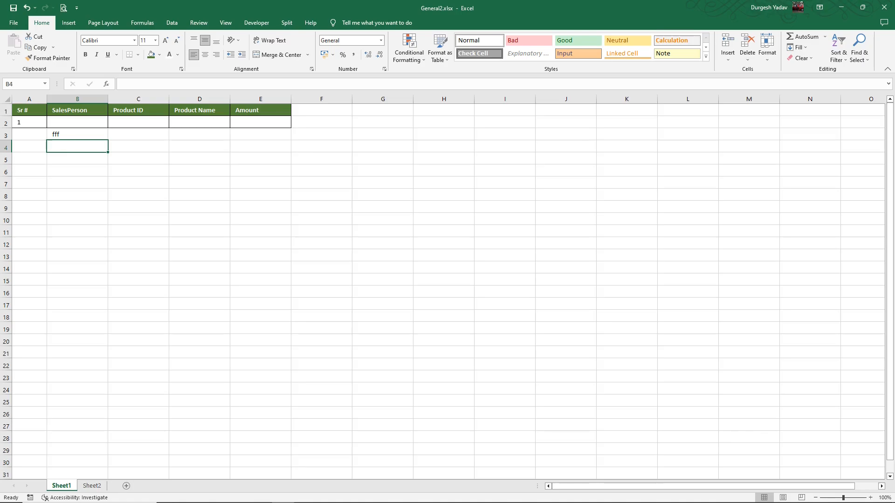
pyautogui.press('Right')
pyautogui.write('sss')
pyautogui.press('Return')
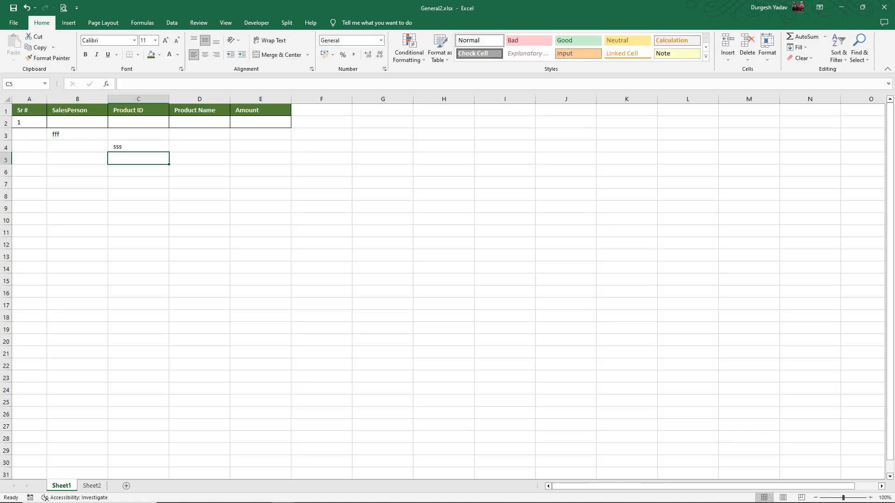
# Enter www in D5, fff in E6 and ddd in B9 as further test entries.
pyautogui.press('Right')
pyautogui.write('www')
pyautogui.press('Return')
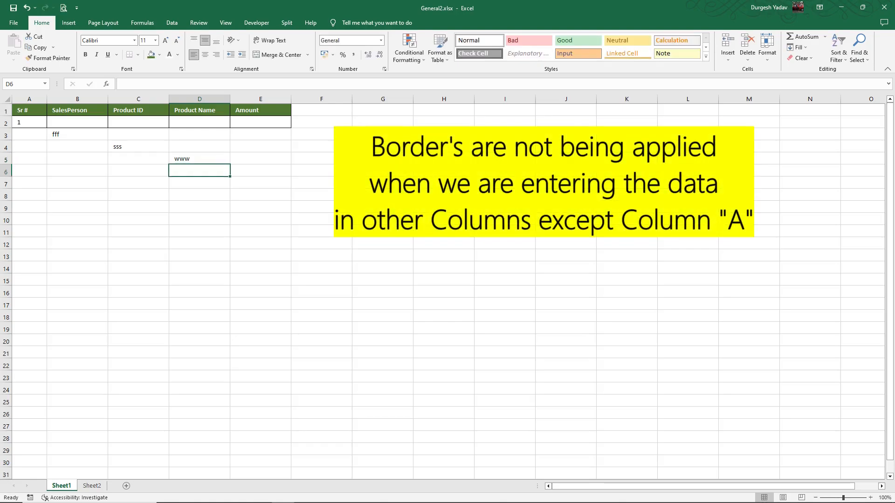
pyautogui.press('Right')
pyautogui.write('fff')
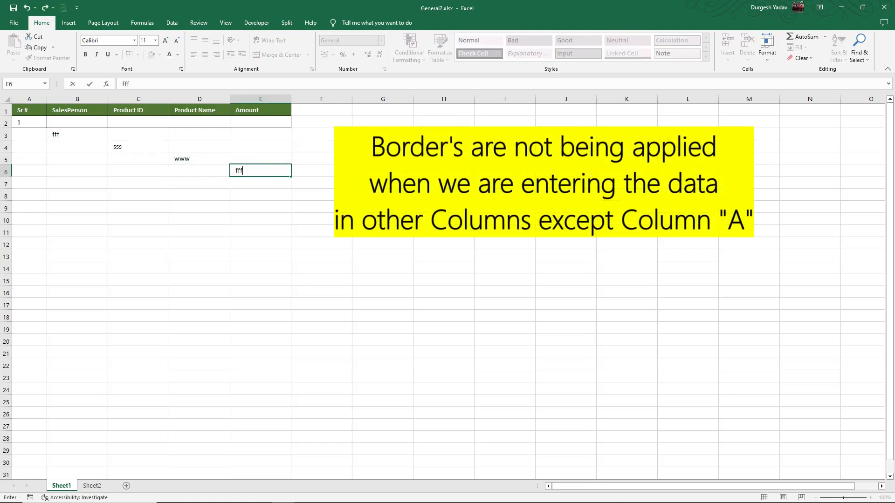
pyautogui.press('Return')
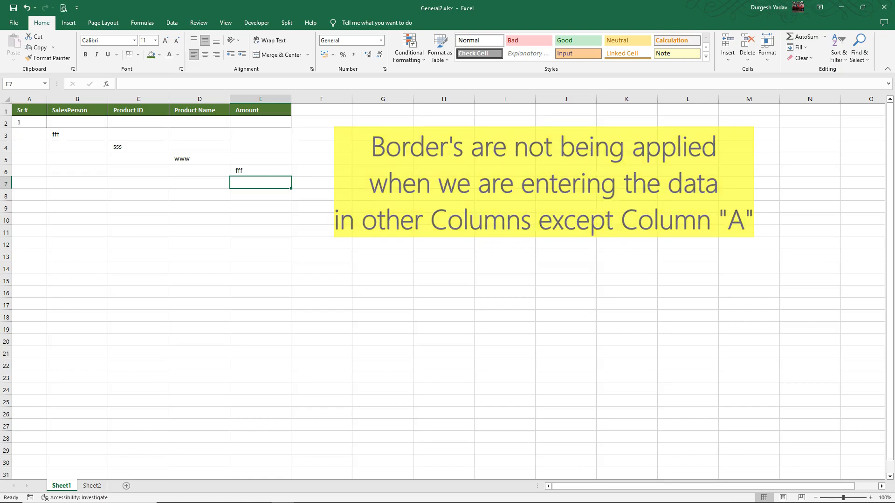
pyautogui.click(77, 207)
pyautogui.write('ddd')
pyautogui.press('Return')
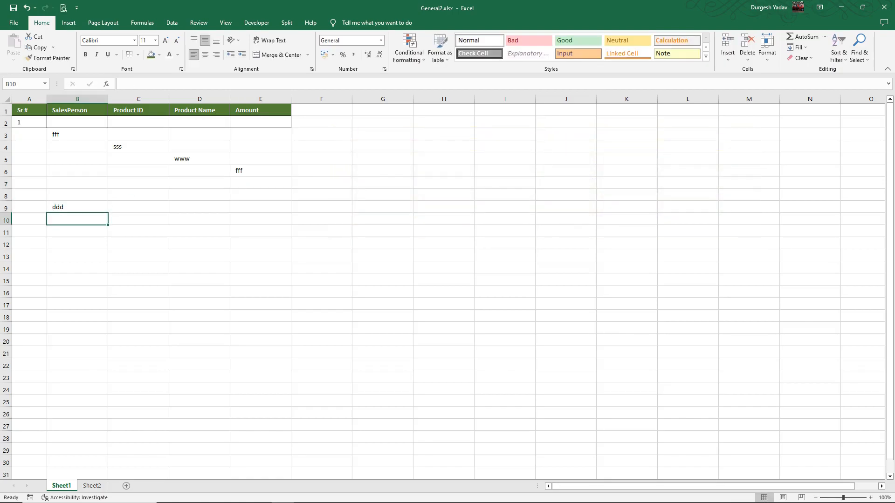
# Delete the test entries in the range A2:E9.
pyautogui.moveTo(29, 123); pyautogui.dragTo(260, 207)
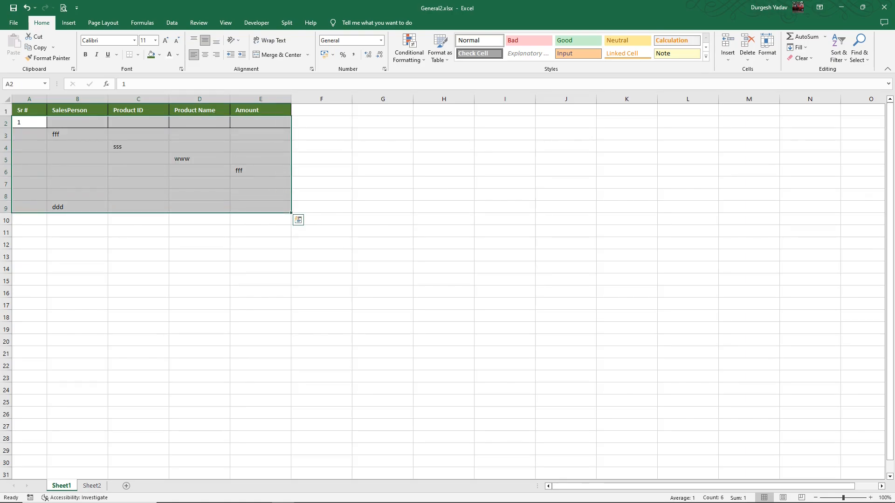
pyautogui.press('Delete')
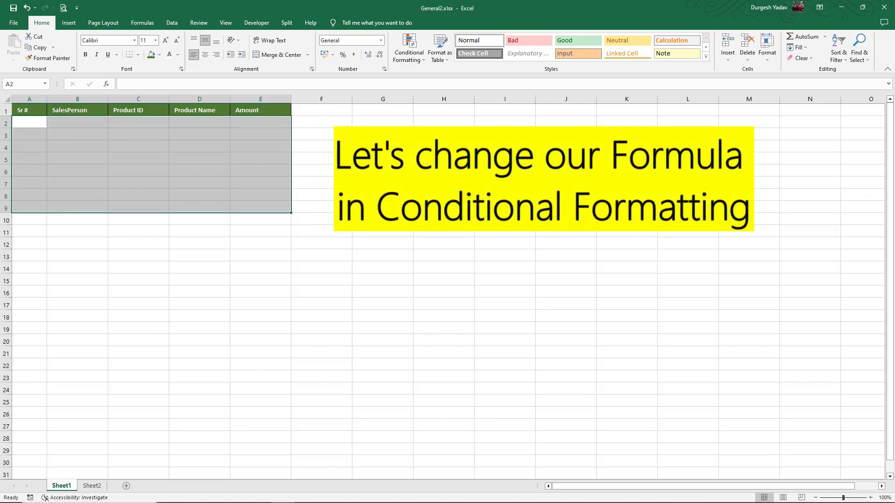
# Edit the border rule on A1:E20 so its formula starts with =or($A1<>"", ready for further conditions.
pyautogui.moveTo(29, 110); pyautogui.dragTo(260, 342)
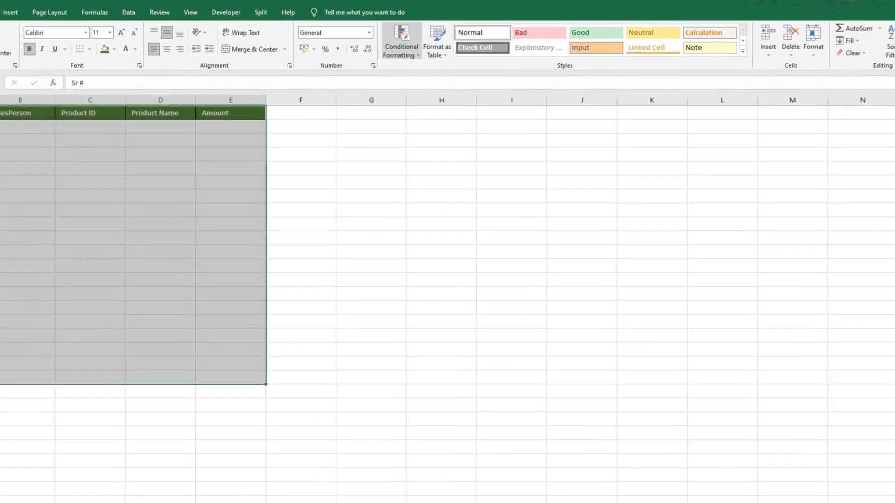
pyautogui.click(409, 52)
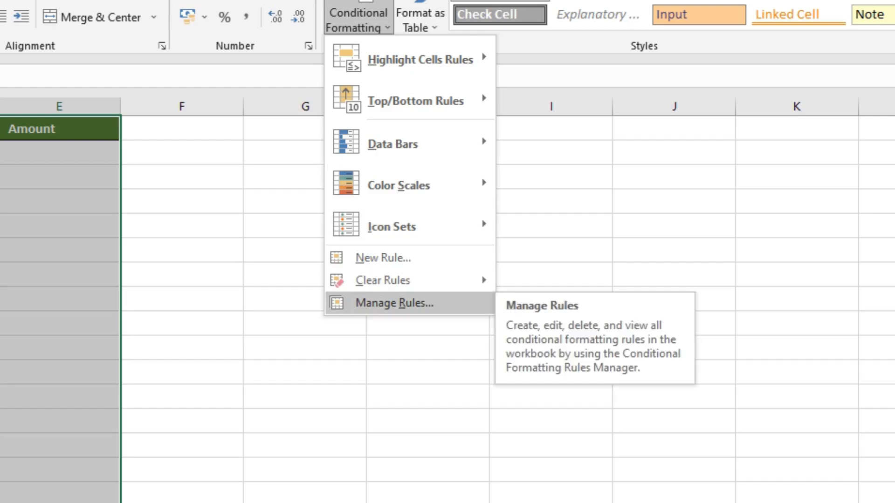
pyautogui.click(394, 303)
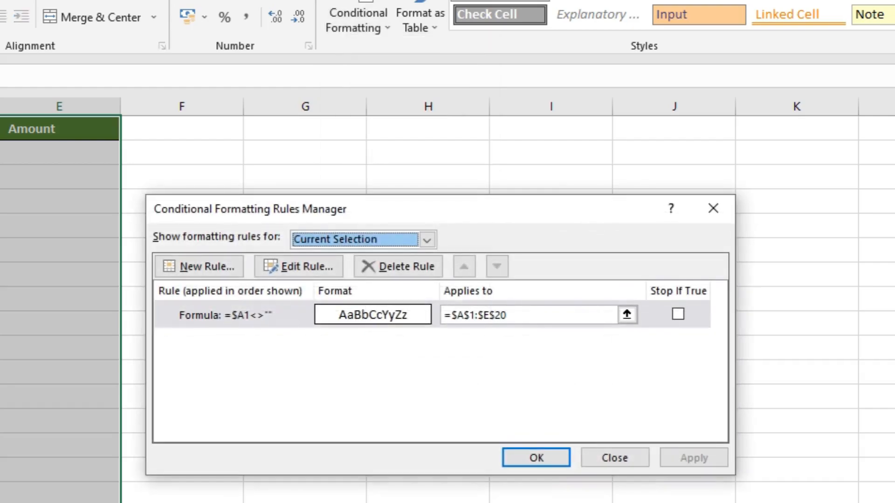
pyautogui.click(226, 315)
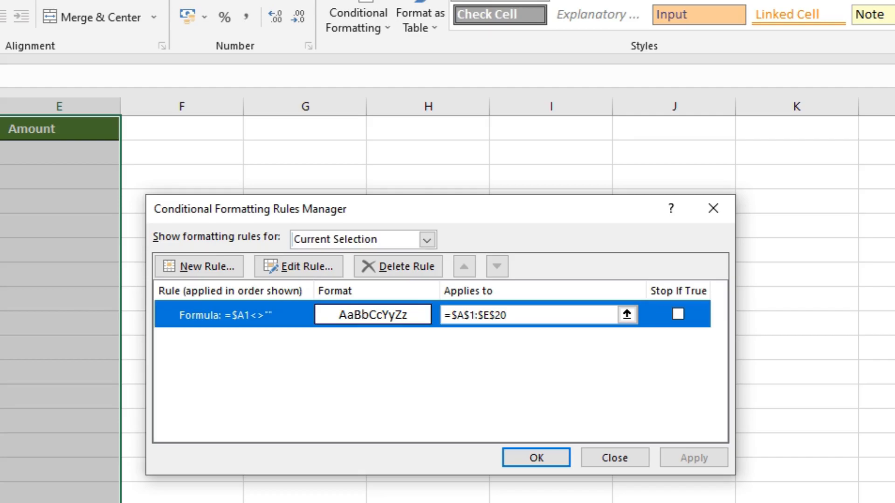
pyautogui.click(298, 266)
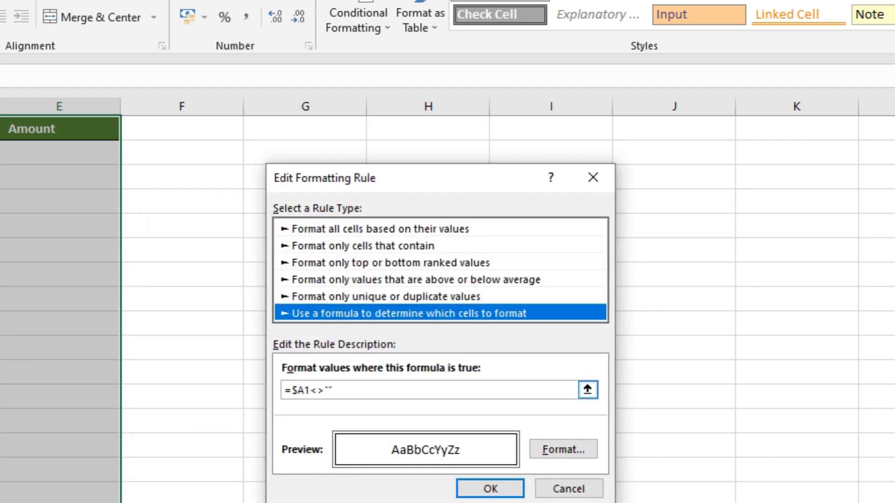
pyautogui.click(334, 390)
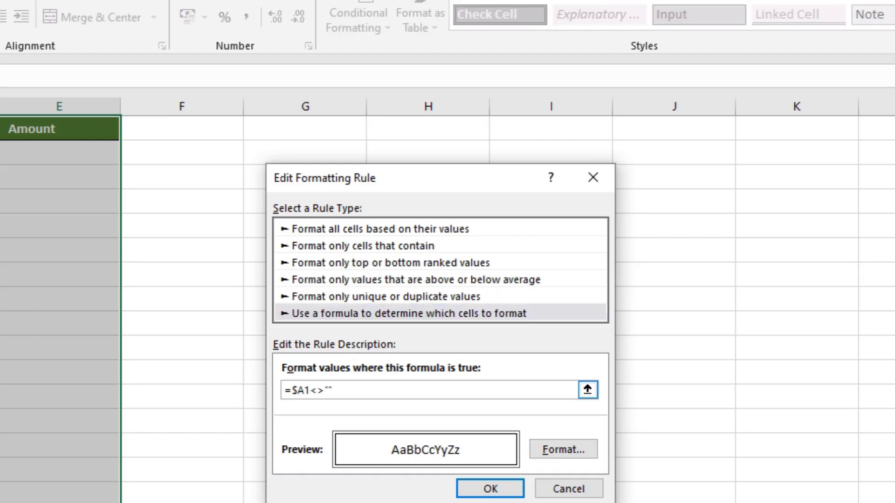
pyautogui.click(292, 390)
pyautogui.write('or')
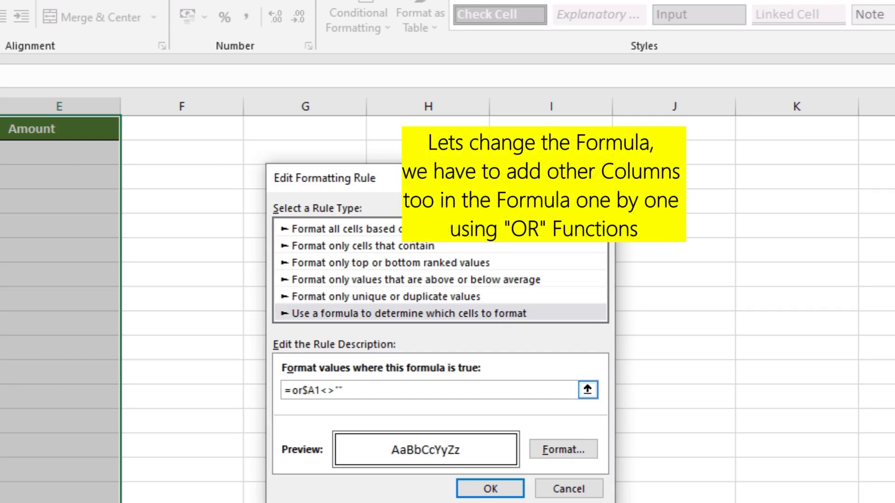
pyautogui.write('(')
pyautogui.press('End')
pyautogui.write(',')
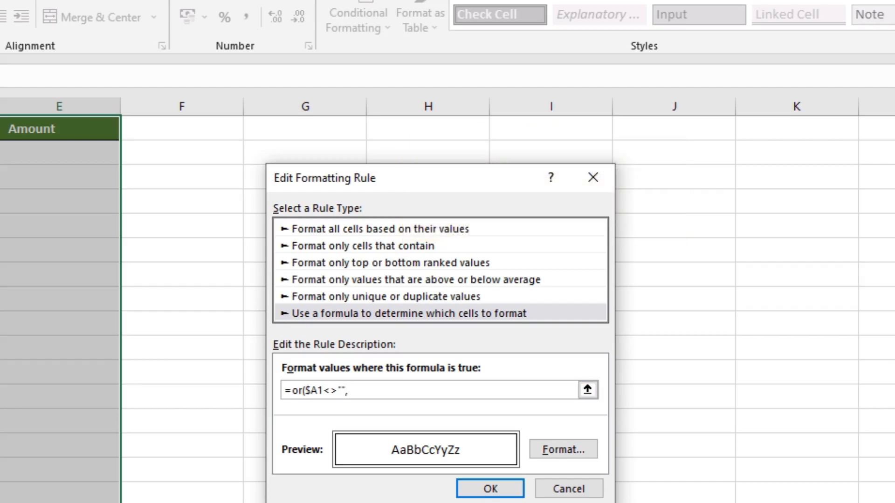
# Add the conditions $B1<>"" and $C1<>"" to the OR formula, followed by a reference to D1.
pyautogui.write('$B$1')
pyautogui.click(365, 391)
pyautogui.press('BackSpace')
pyautogui.write('<>"",$C$1')
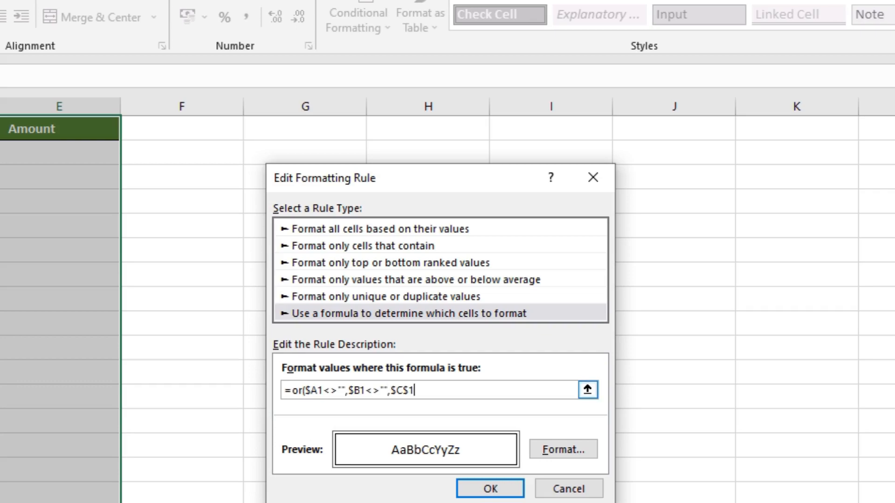
pyautogui.press('Left')
pyautogui.press('BackSpace')
pyautogui.press('Right')
pyautogui.write('<>"",$D$1')
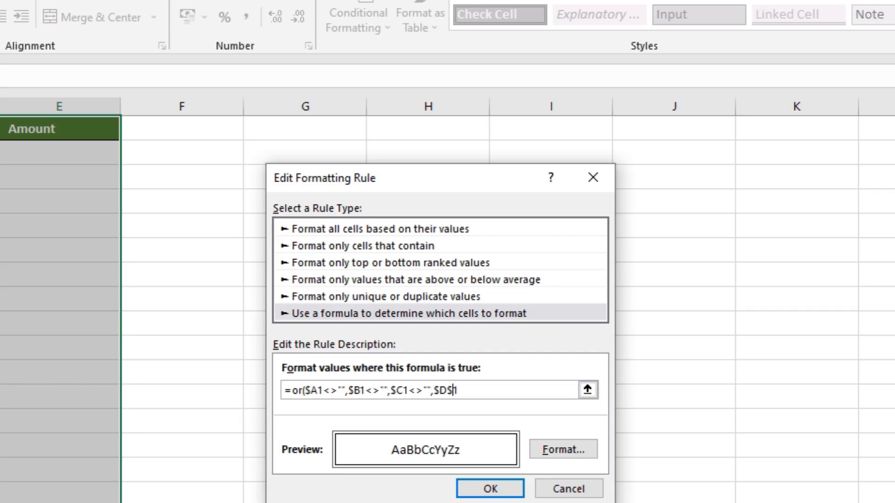
# Make the D1 reference absolute by column only and complete the OR formula with $D1<>"" and $E1<>"".
pyautogui.press('BackSpace')
pyautogui.press('BackSpace')
pyautogui.write('1')
pyautogui.press('Right')
pyautogui.write('<>"",')
pyautogui.click(59, 129)
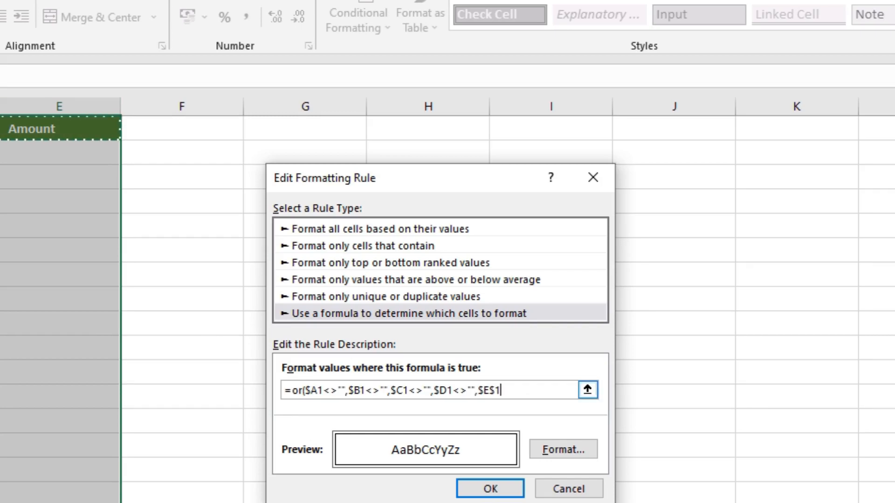
pyautogui.click(495, 391)
pyautogui.press('BackSpace')
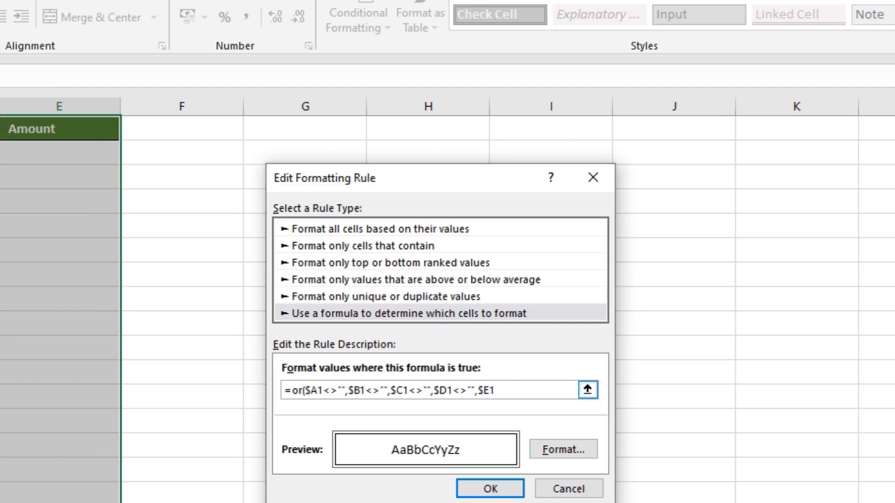
pyautogui.press('End')
pyautogui.write('<>"")')
# Check the rule's border format and apply the edited rule to the table range.
pyautogui.click(563, 450)
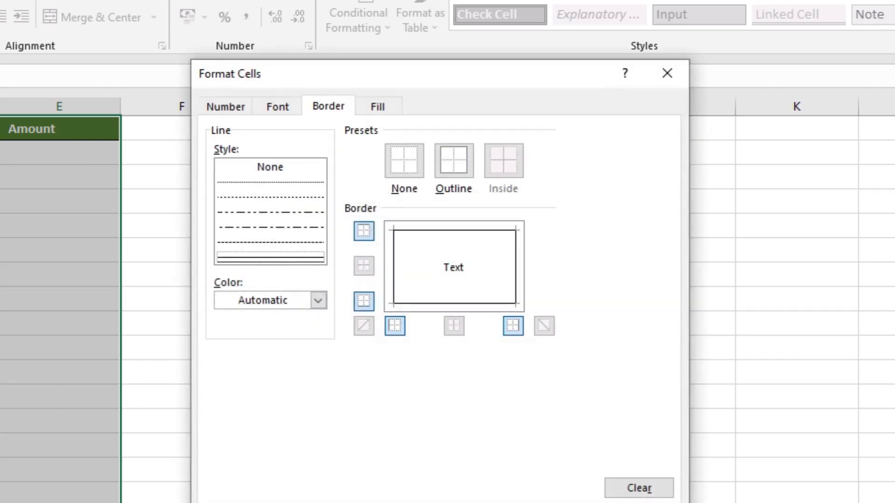
pyautogui.press('Return')
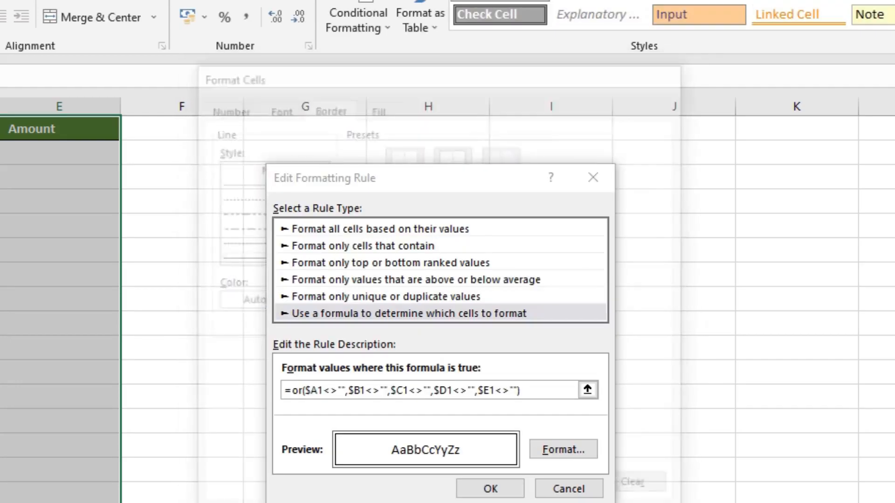
pyautogui.press('Return')
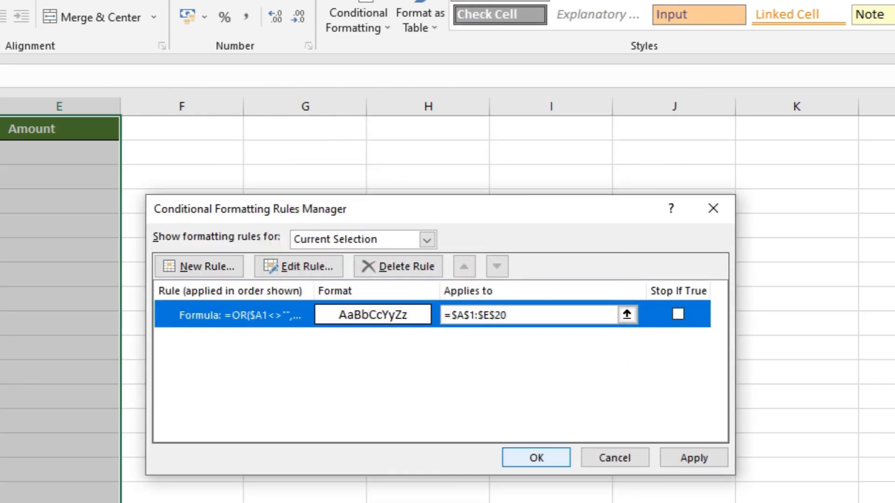
pyautogui.press('Return')
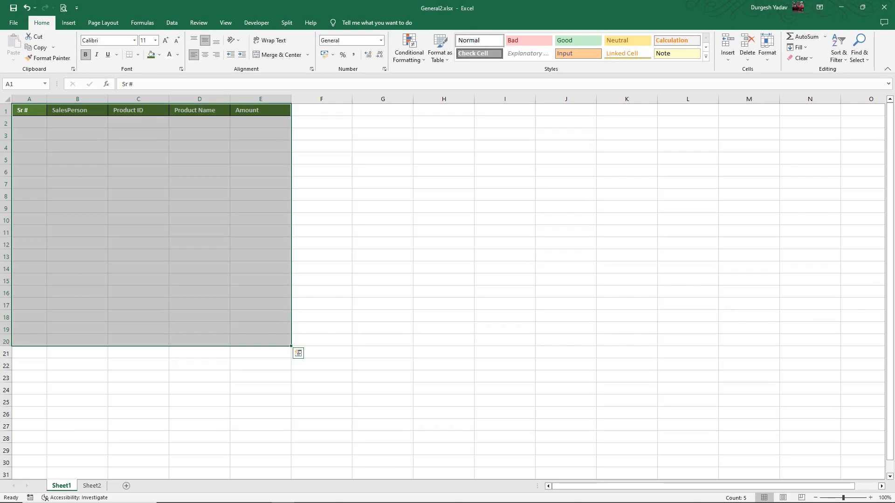
# Enter 1 in A2, a in B3 and b in C4 to test the revised border rule.
pyautogui.click(29, 122)
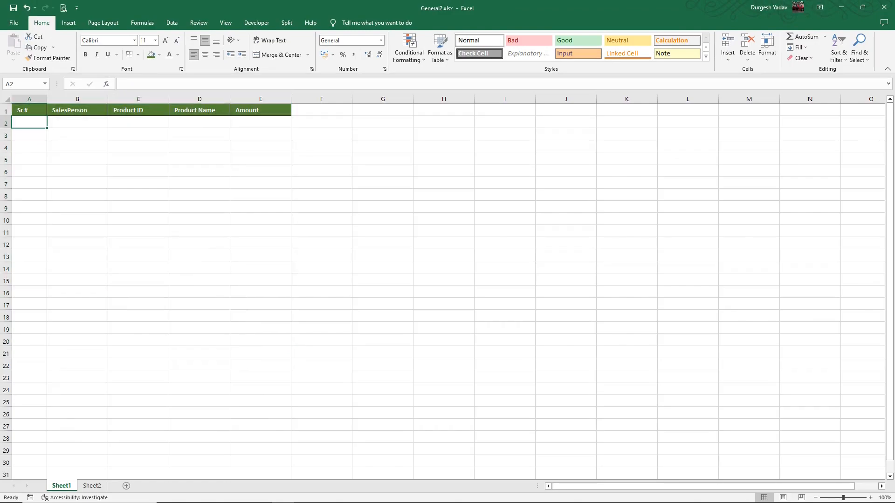
pyautogui.write('1')
pyautogui.press('Return')
pyautogui.press('Right')
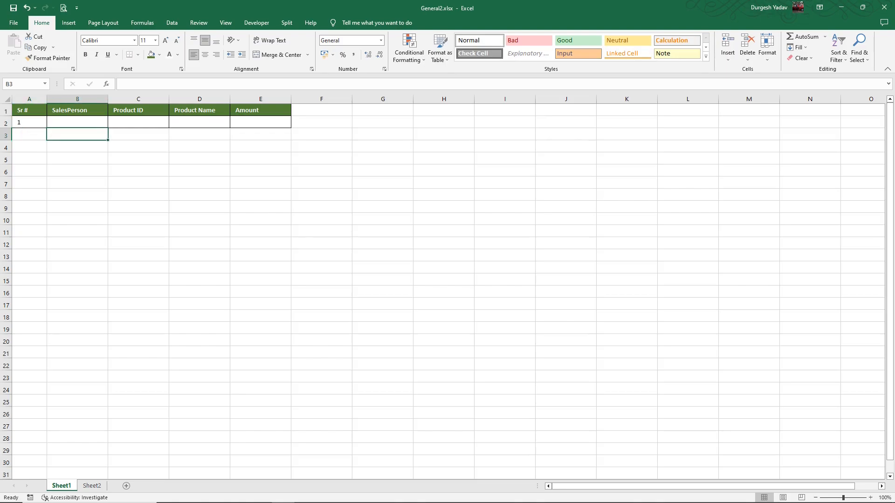
pyautogui.write('a')
pyautogui.press('Return')
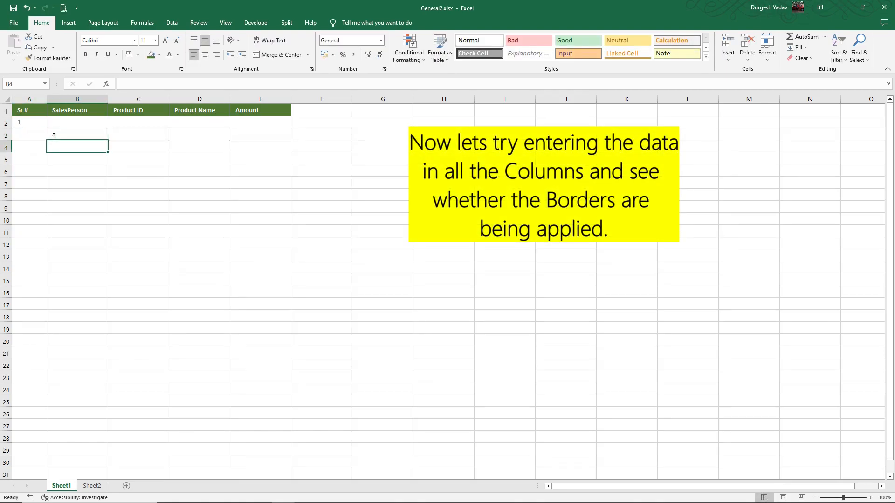
pyautogui.press('Right')
pyautogui.write('b')
pyautogui.press('Return')
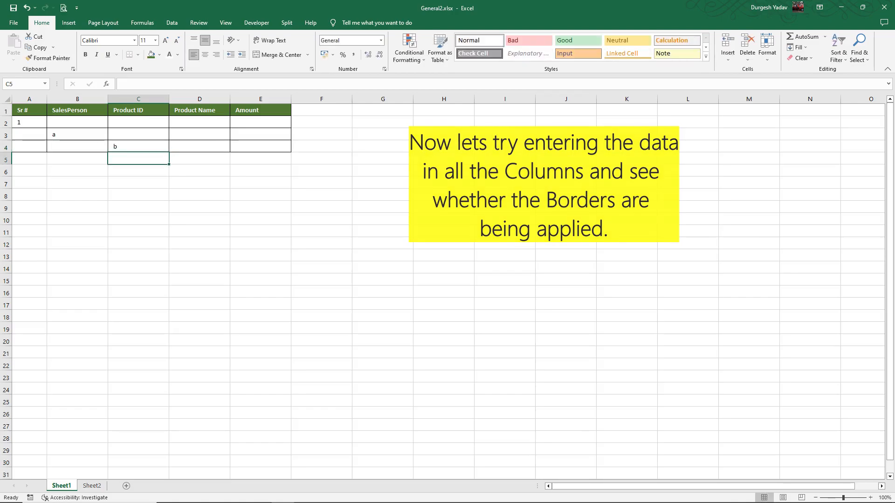
# Enter c in D5, d in E6 and e in D7 as further test entries.
pyautogui.press('Right')
pyautogui.write('c')
pyautogui.press('Return')
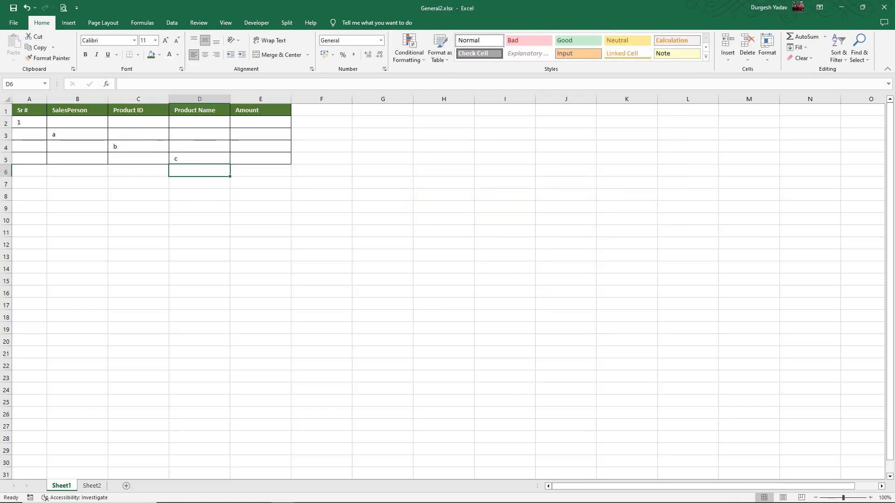
pyautogui.press('Right')
pyautogui.write('d')
pyautogui.press('Return')
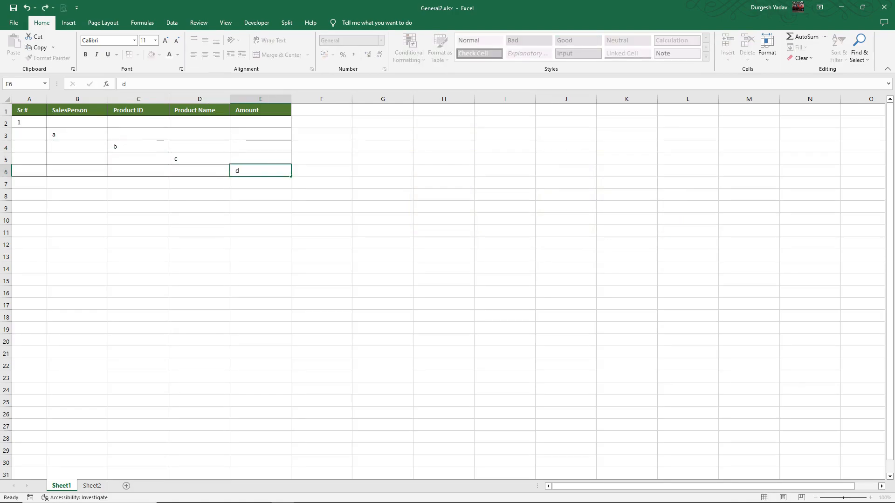
pyautogui.press('Left')
pyautogui.write('e')
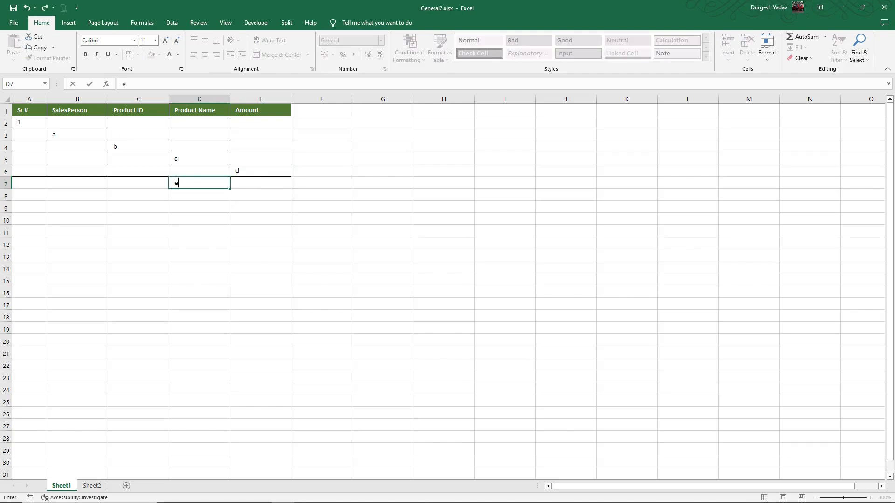
pyautogui.press('Return')
# Continue the diagonal test entries with f in C8, g in B9 and 3 in A10.
pyautogui.press('Left')
pyautogui.write('f')
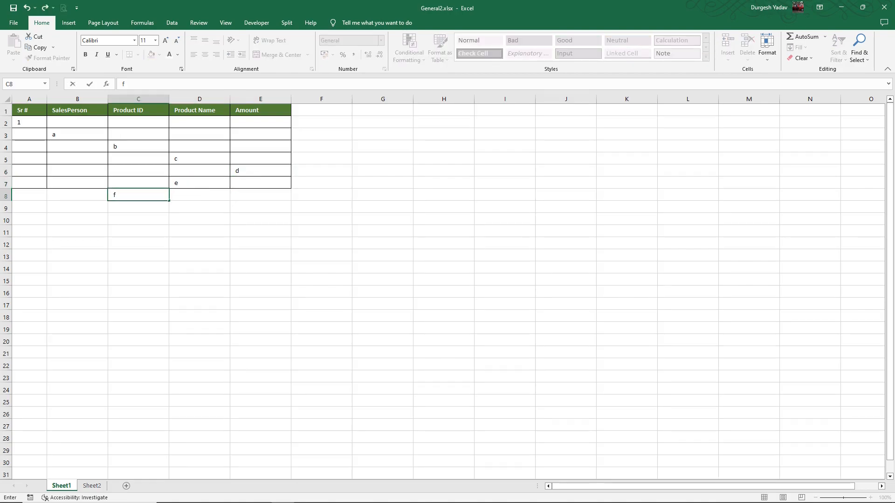
pyautogui.press('Return')
pyautogui.press('Left')
pyautogui.write('g')
pyautogui.press('Return')
pyautogui.press('Left')
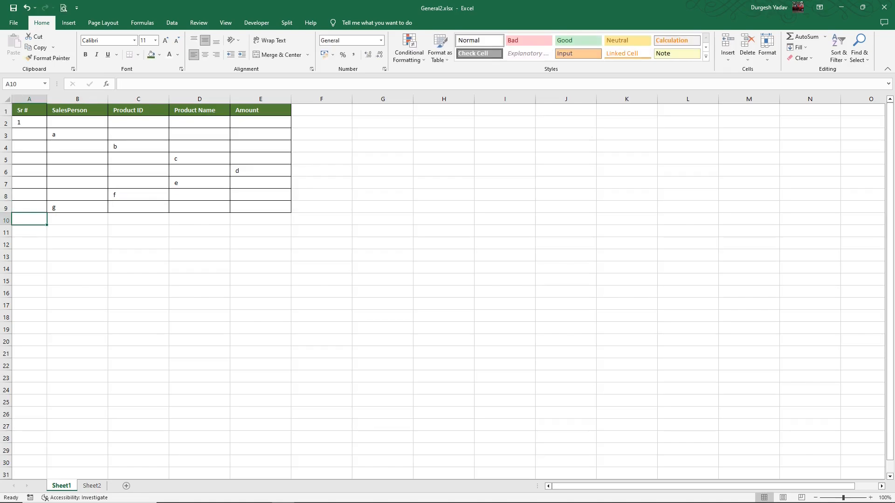
pyautogui.write('3')
pyautogui.press('Return')
# Enter 6 in B11, ggg in C12, dgfg in D13 and fgfg in E14.
pyautogui.press('Right')
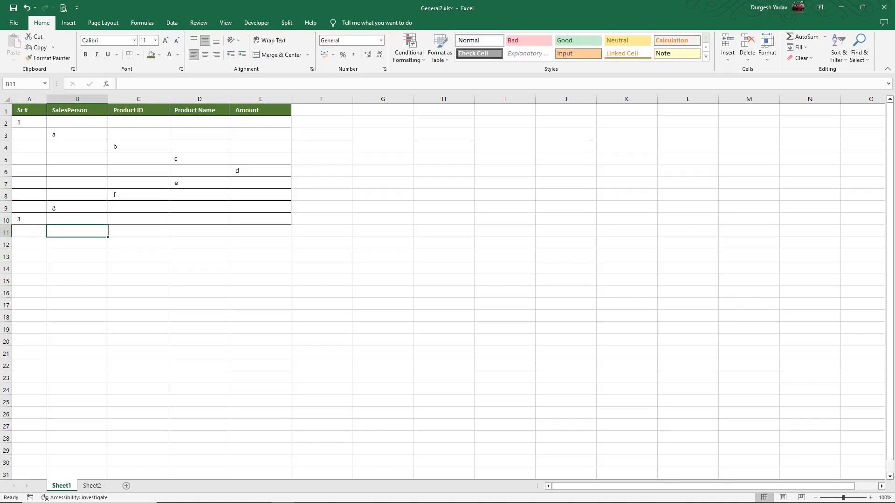
pyautogui.write('6')
pyautogui.press('Return')
pyautogui.press('Right')
pyautogui.write('ggg')
pyautogui.press('Return')
pyautogui.press('Right')
pyautogui.write('dgfg')
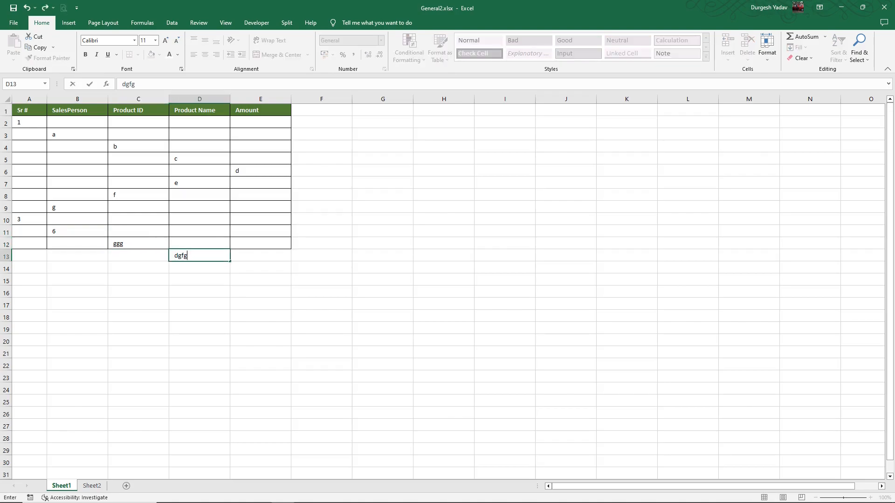
pyautogui.press('Return')
pyautogui.press('Right')
pyautogui.write('fgfg')
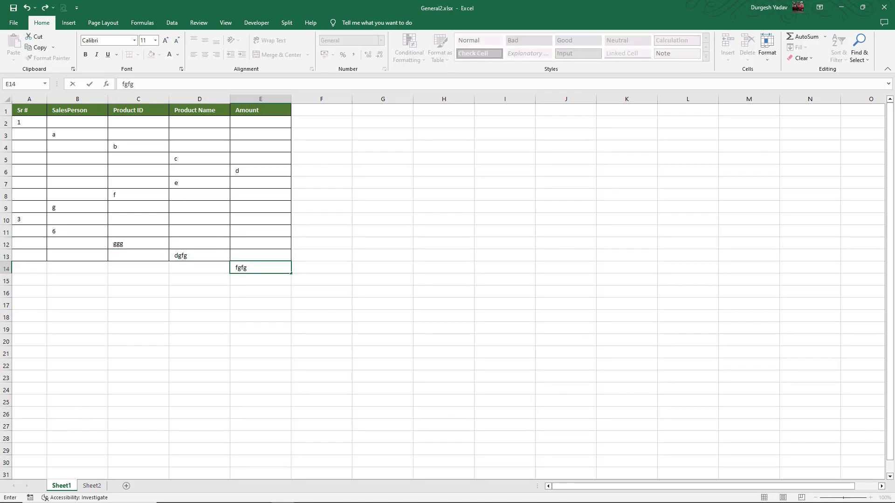
# Enter gf in A19 and fgf in B20 to test the last rows of the formatted range.
pyautogui.click(29, 328)
pyautogui.write('gf')
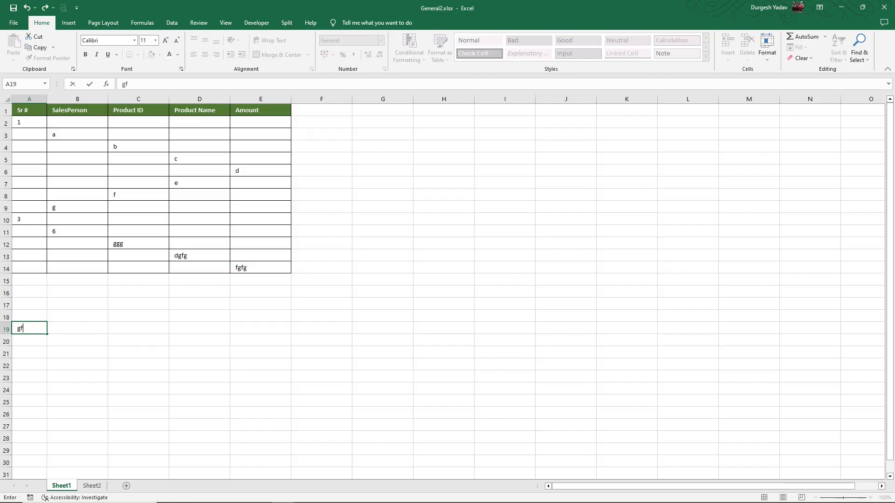
pyautogui.press('Tab')
pyautogui.press('Down')
pyautogui.write('fgf')
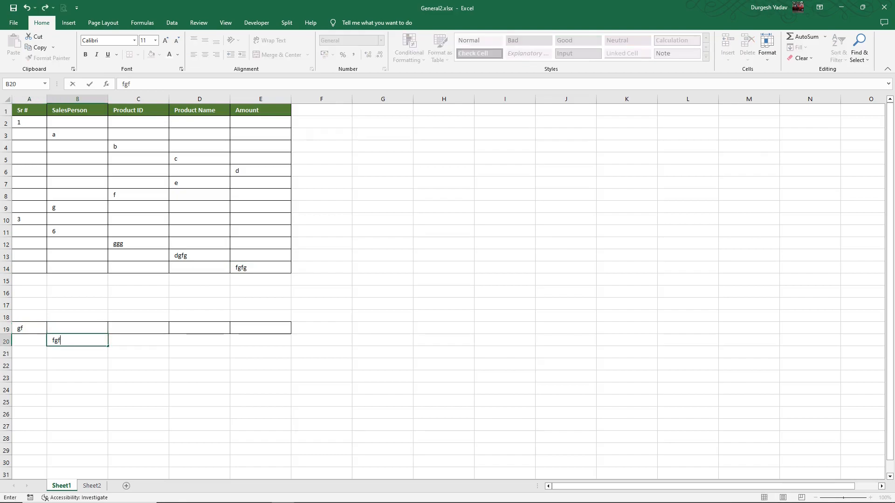
pyautogui.press('Tab')
# Test rows beyond the rule's range by entering gfgf in B21, fdgfd in B22, dfgfd in A23 and fgfd in C23.
pyautogui.press('Return')
pyautogui.write('gfgf')
pyautogui.press('Return')
pyautogui.write('fdgfd')
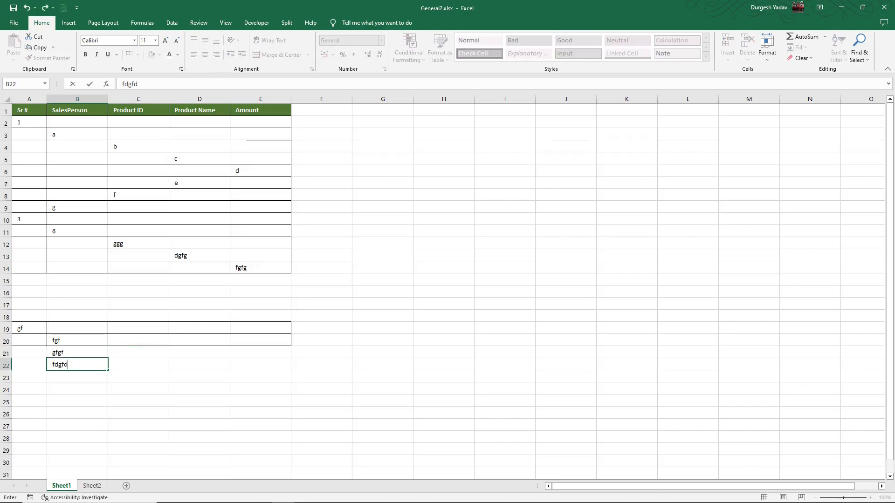
pyautogui.press('Return')
pyautogui.press('Left')
pyautogui.write('dfgfd')
pyautogui.press('Tab')
pyautogui.press('Tab')
pyautogui.write('fgfd')
pyautogui.press('Return')
# Delete the test entries in the range A21:E23.
pyautogui.moveTo(29, 353); pyautogui.dragTo(261, 377)
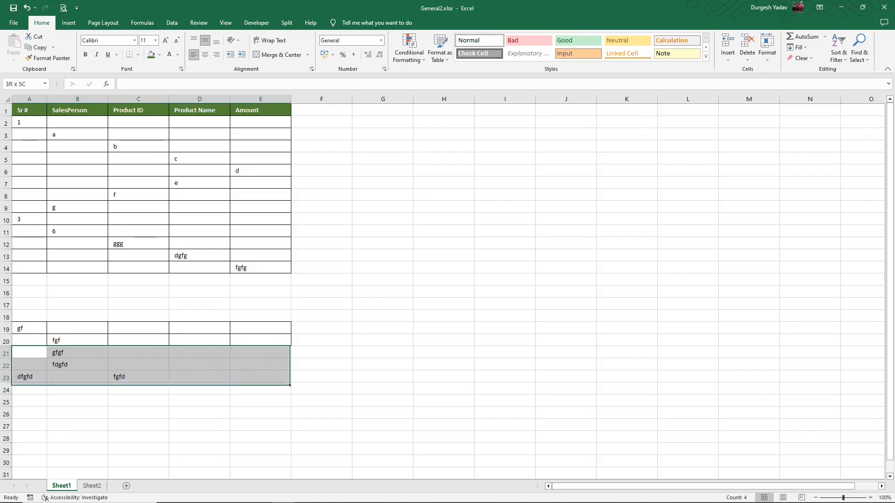
pyautogui.press('Delete')
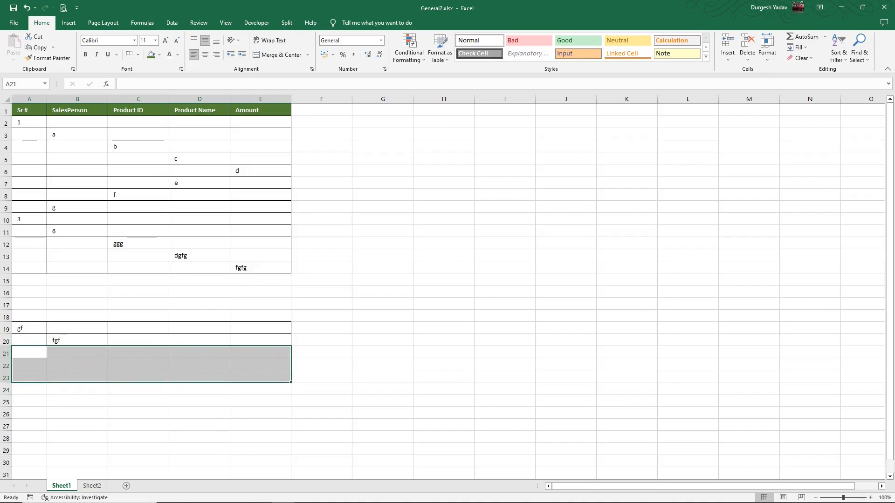
pyautogui.click(382, 304)
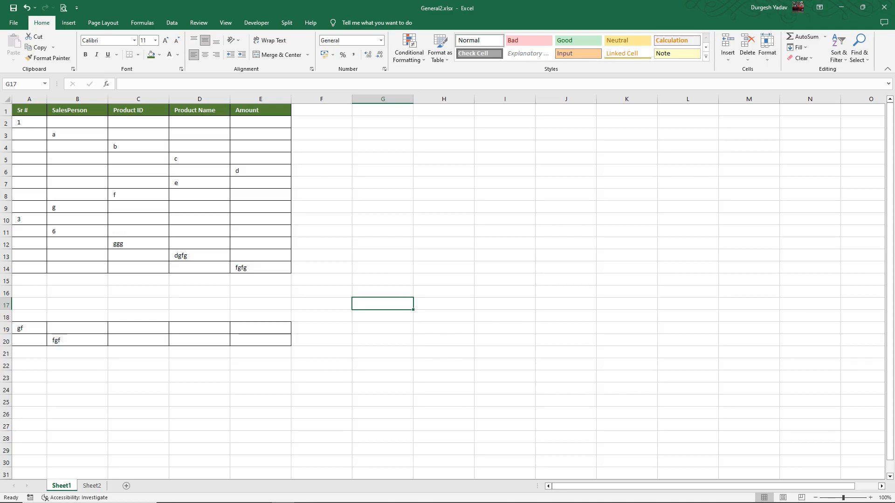
# Enter 5 in D16 to test the border rule in the gap between filled rows.
pyautogui.click(199, 292)
pyautogui.write('5')
pyautogui.press('Return')
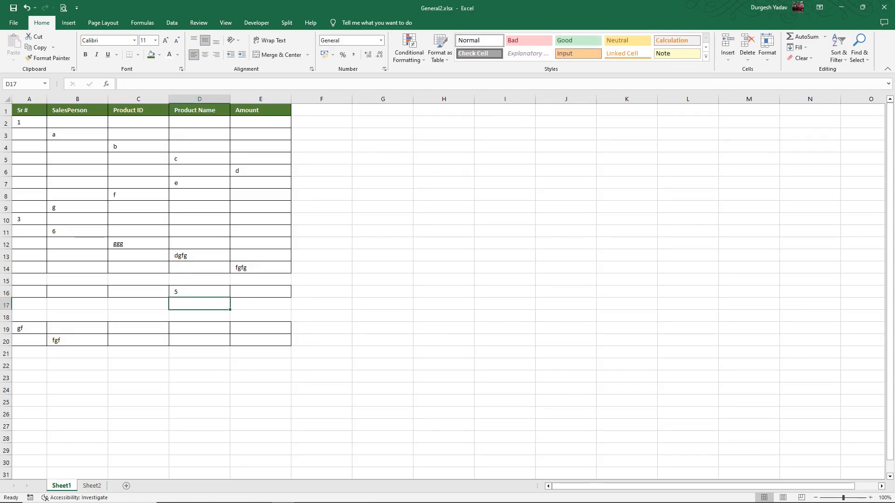
# Enter 4 in C17 to test the border rule on another empty row.
pyautogui.press('Left')
pyautogui.write('4')
pyautogui.press('Return')
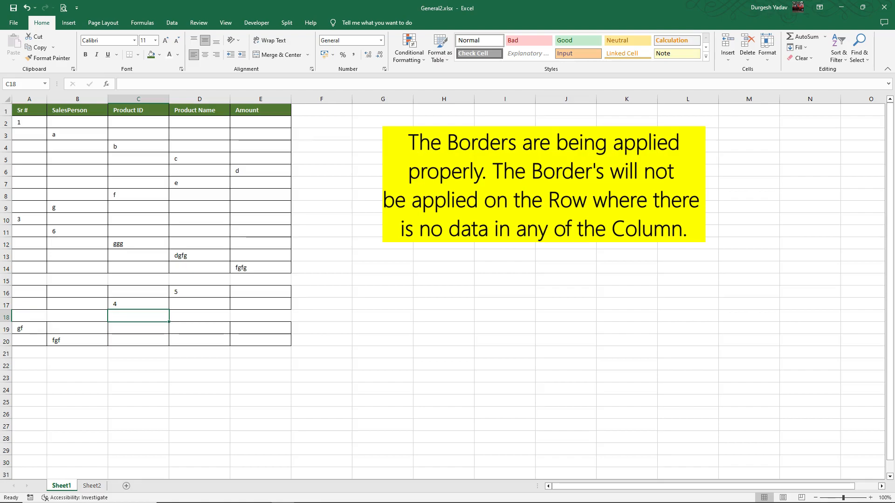
# Delete all test entries in the range A2:E20 below the header row.
pyautogui.moveTo(260, 340); pyautogui.dragTo(29, 123)
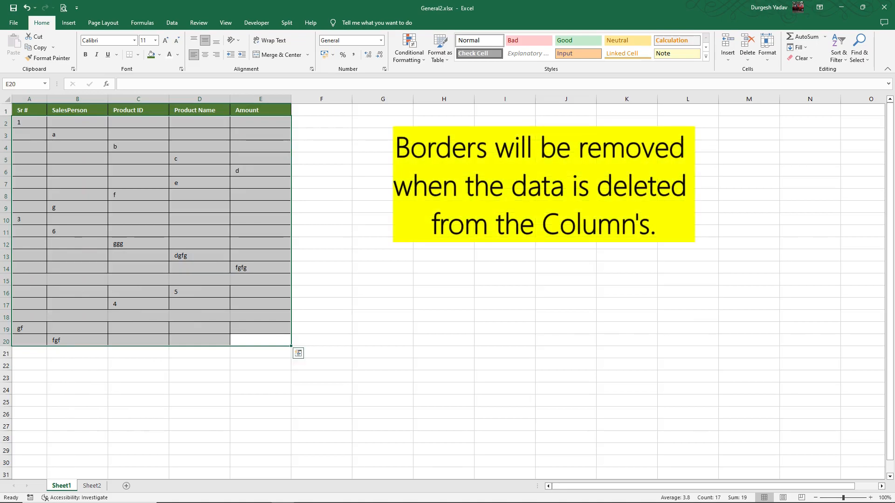
pyautogui.press('Delete')
pyautogui.click(322, 195)
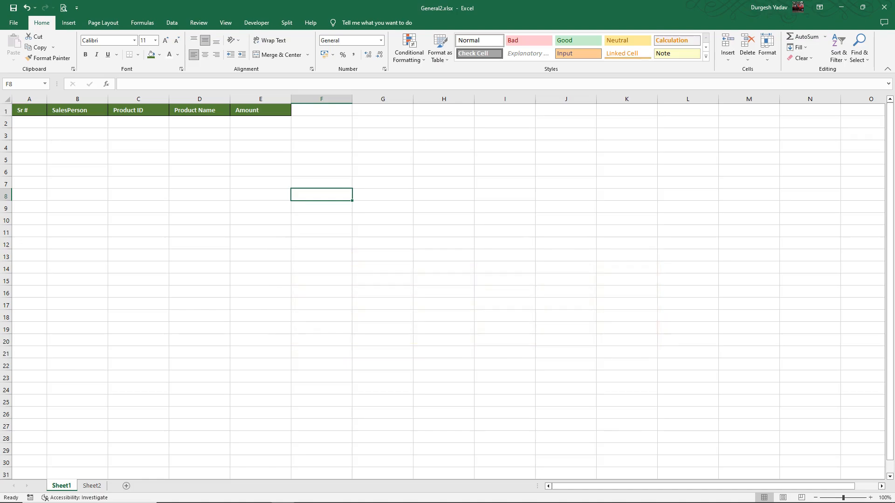
# Switch to Sheet2 and open its code module in the Visual Basic editor.
pyautogui.click(92, 486)
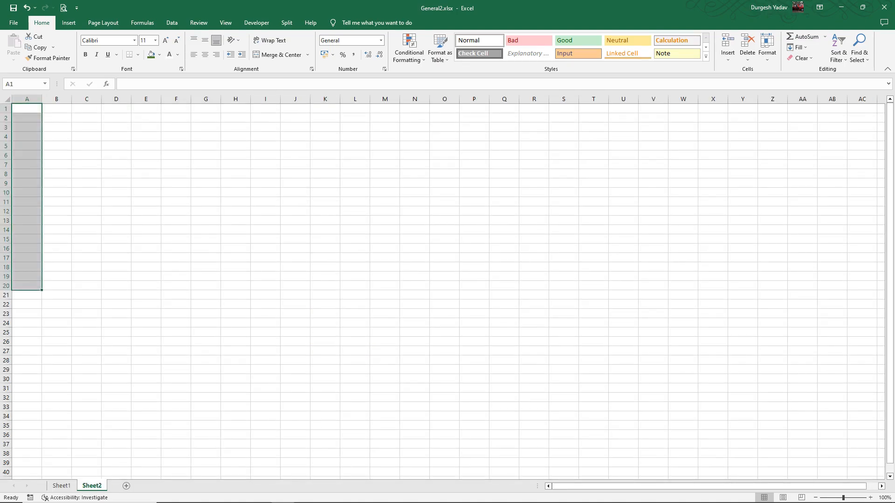
pyautogui.click(27, 108)
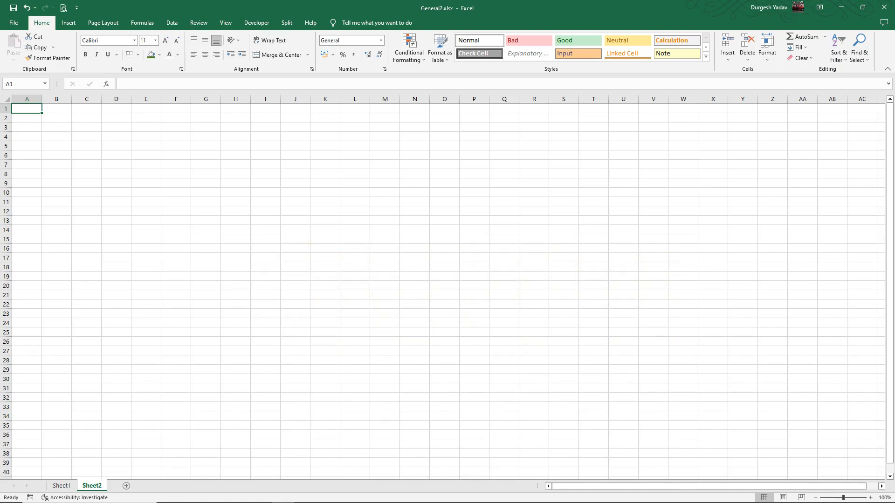
pyautogui.hotkey('alt', 'F11')
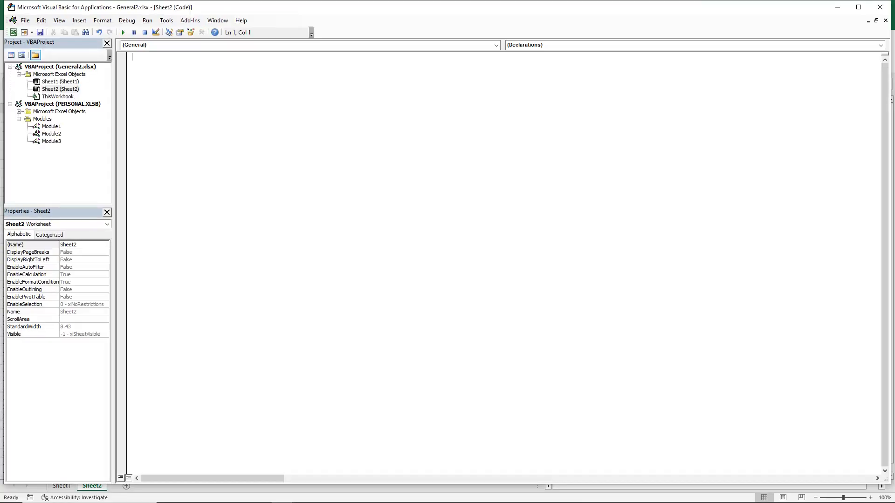
pyautogui.hotkey('ctrl', 'r')
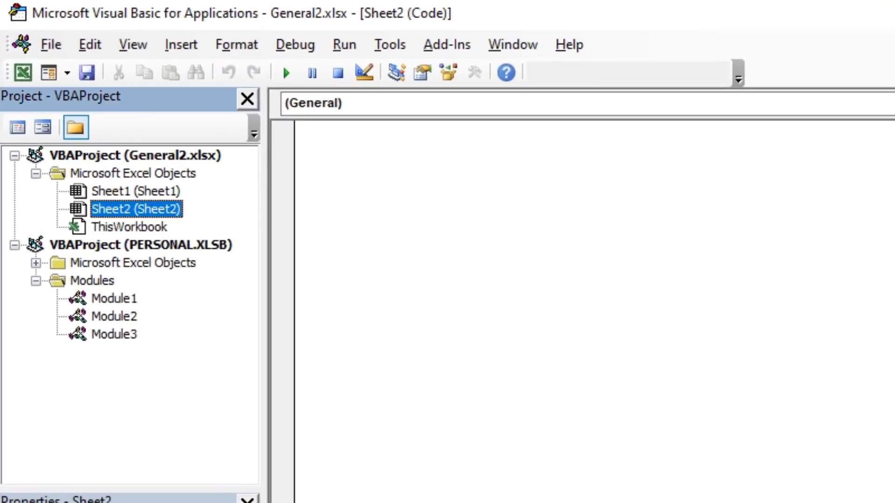
pyautogui.doubleClick(135, 209)
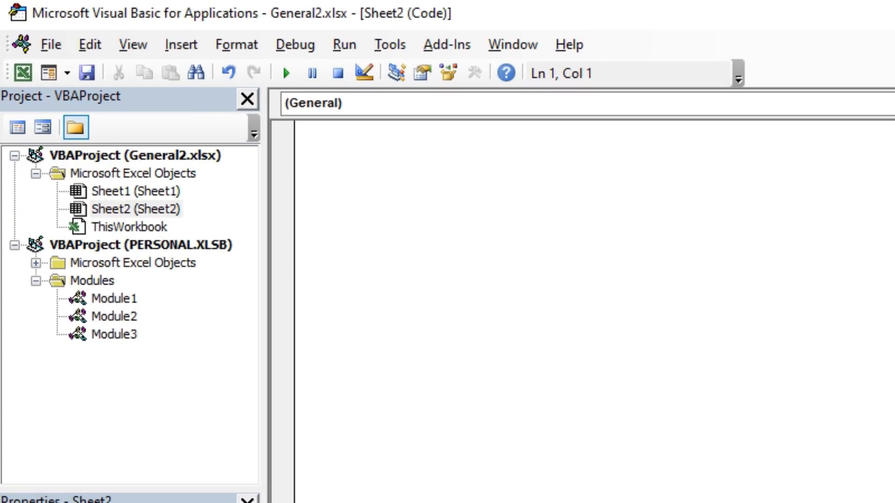
# Add a Worksheet_SelectionChange event procedure to the Sheet2 code module.
pyautogui.click(588, 104)
pyautogui.press('Down')
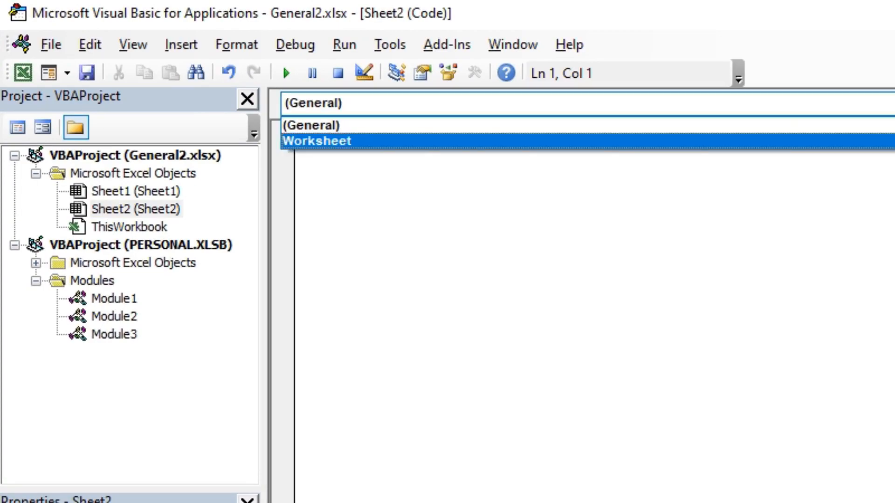
pyautogui.press('Return')
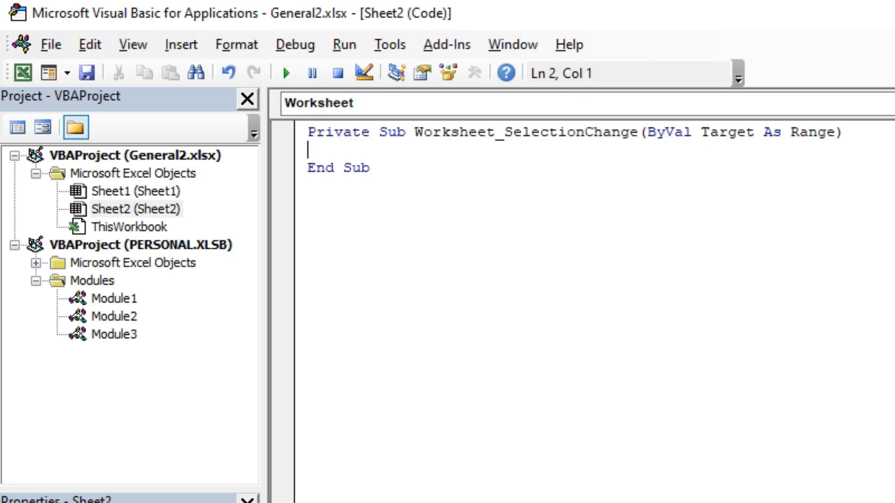
# Write the statement cells.EntireColumn.AutoFit inside the Worksheet_SelectionChange procedure.
pyautogui.write('cells')
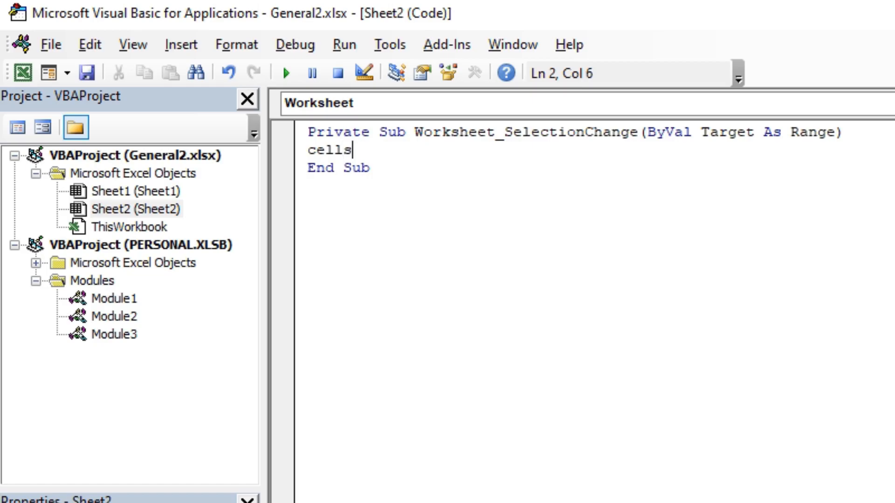
pyautogui.write('.')
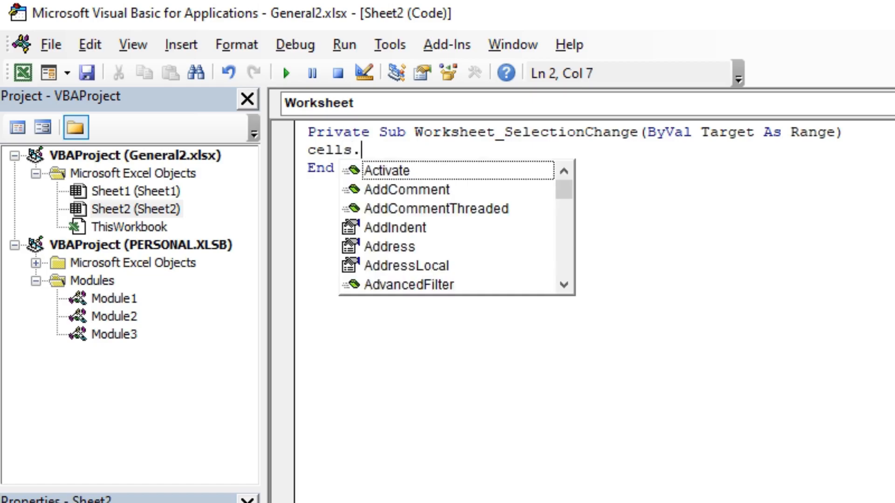
pyautogui.write('en')
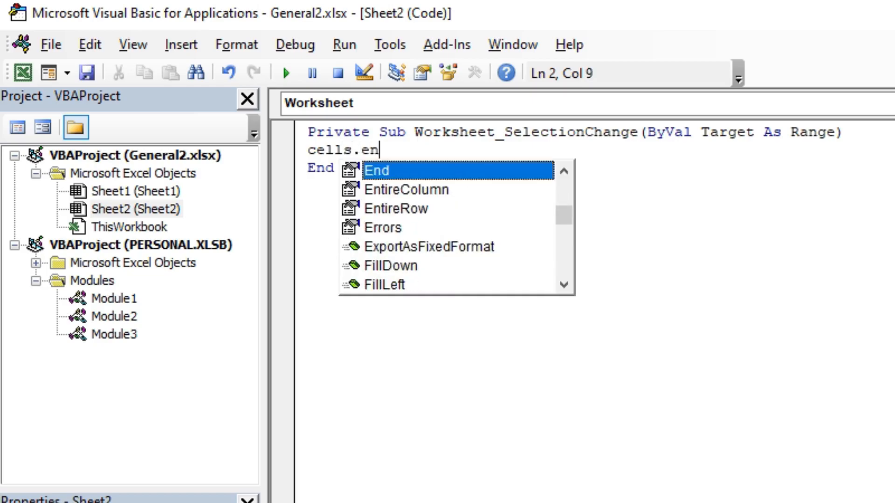
pyautogui.press('Down')
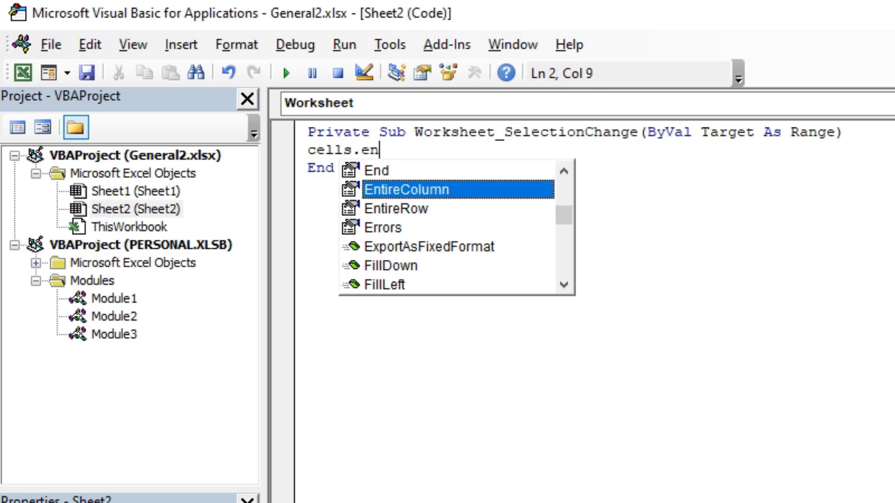
pyautogui.write('tireColumn.')
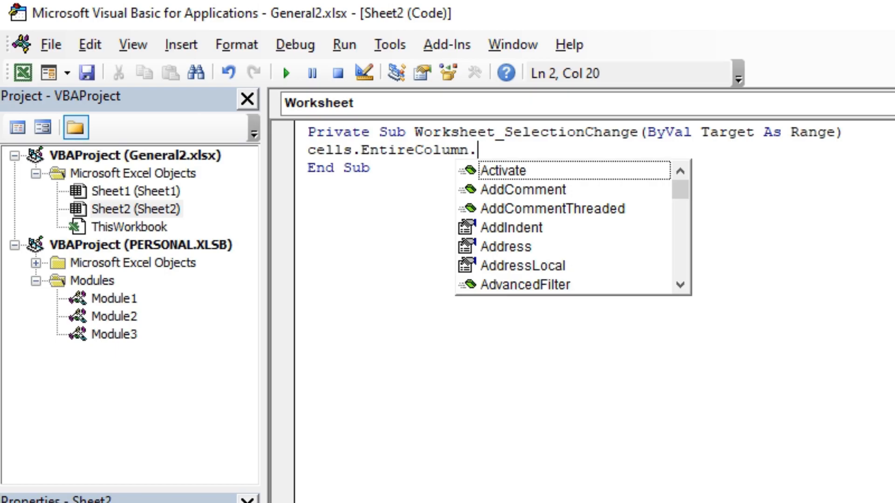
pyautogui.write('auto')
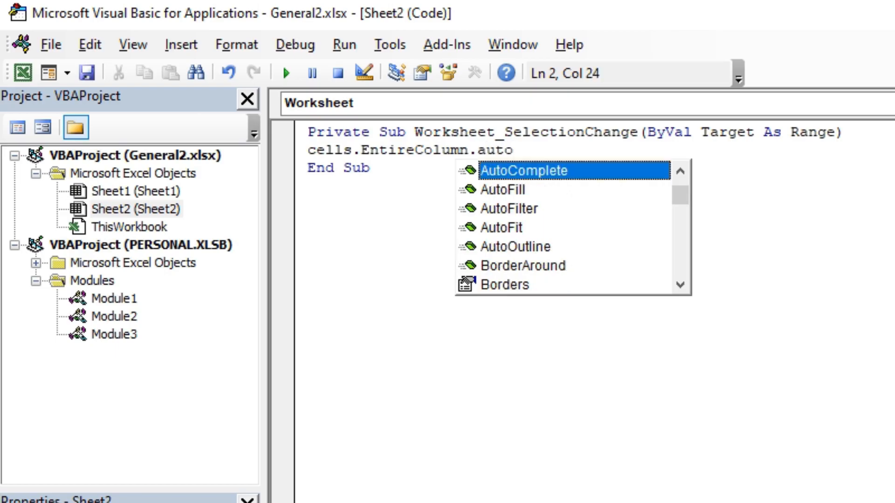
pyautogui.write('f')
pyautogui.press('Down')
pyautogui.press('Down')
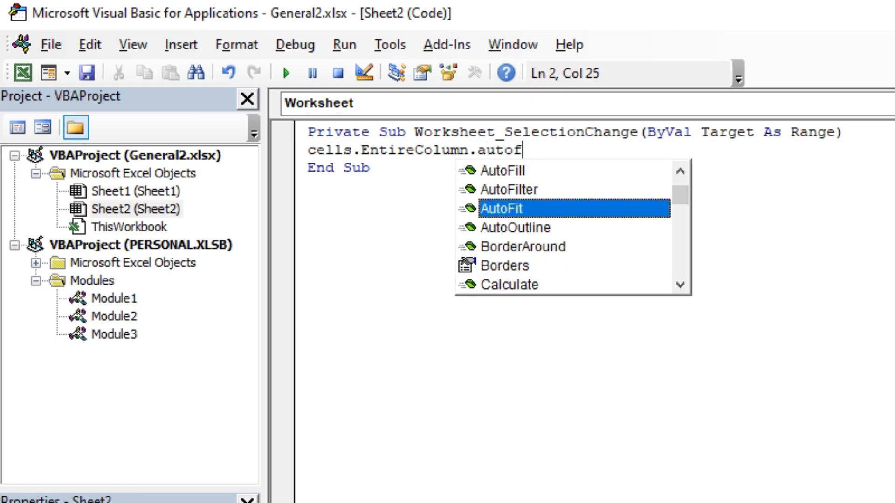
pyautogui.press('Tab')
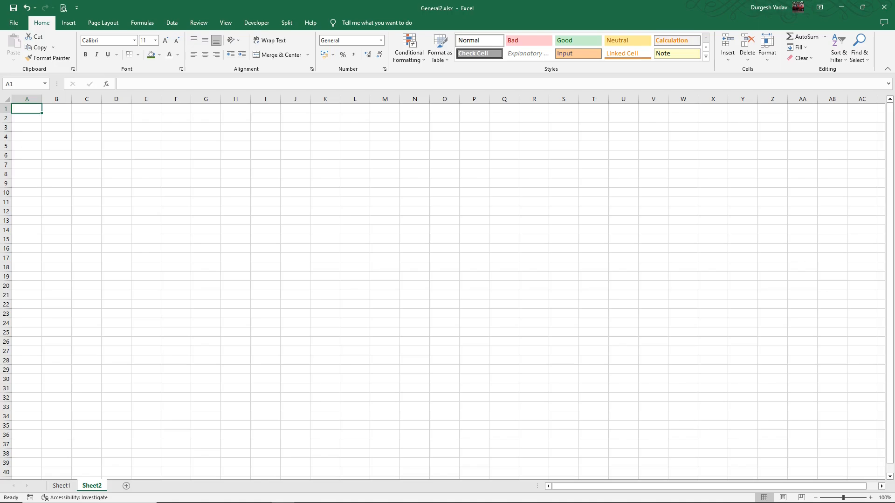
# Test the column autofit on Sheet2 by entering 1 in A1, bbb in B1 and ddddd in C1.
pyautogui.write('1')
pyautogui.press('Return')
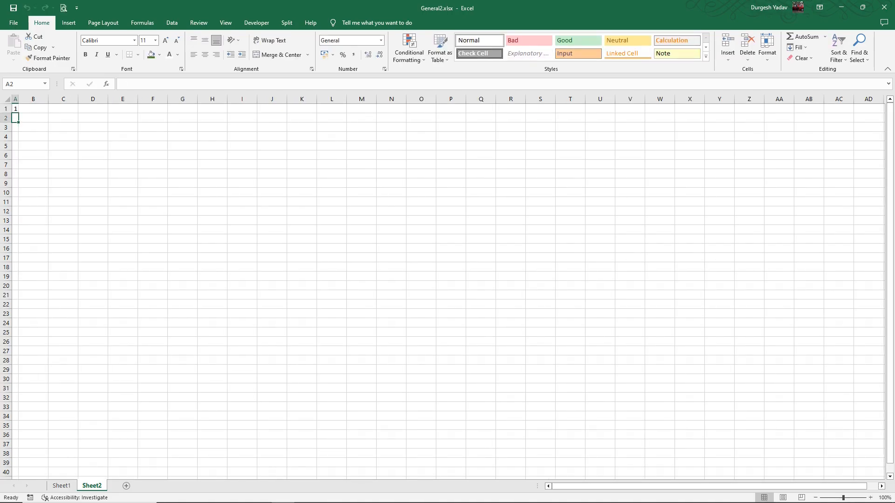
pyautogui.click(33, 109)
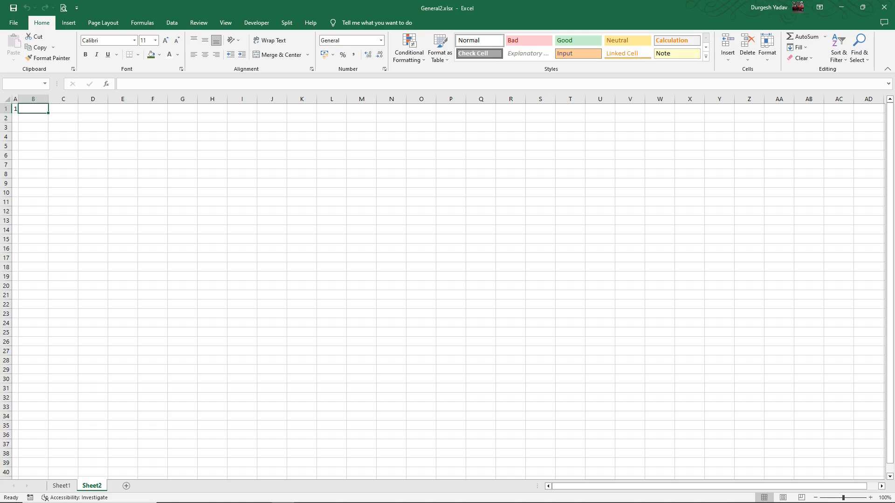
pyautogui.write('bbb')
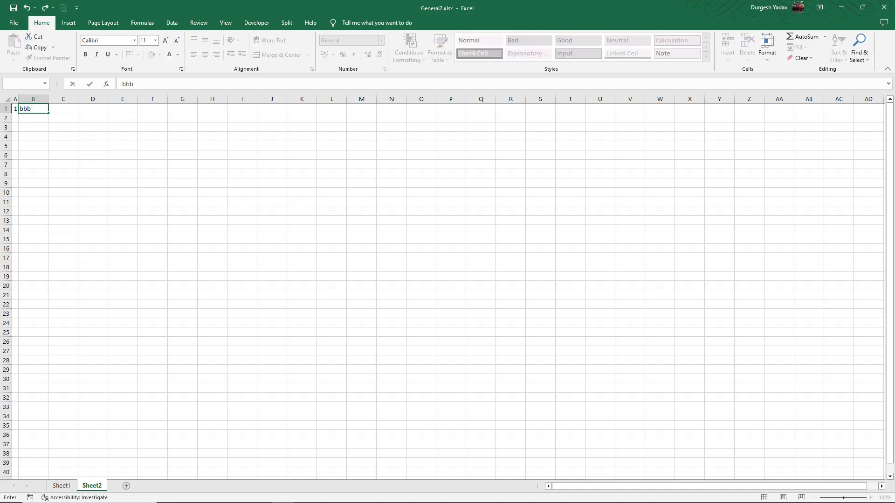
pyautogui.press('Return')
pyautogui.press('Up')
pyautogui.press('Right')
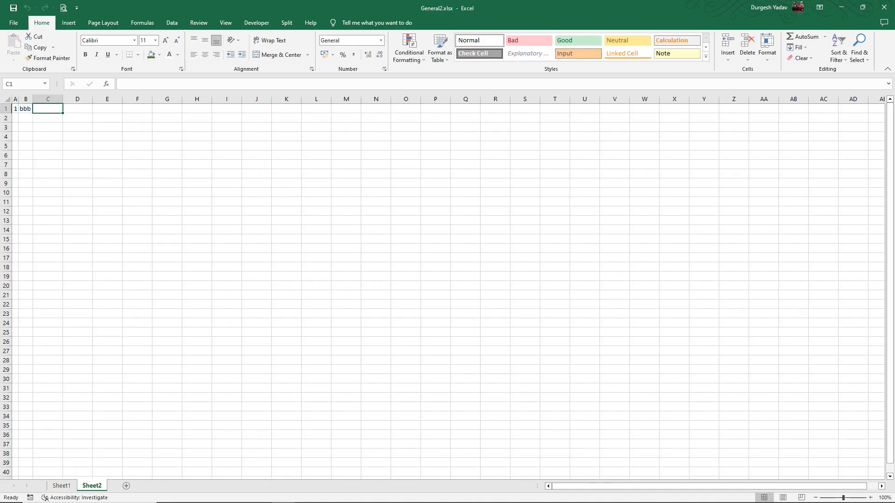
pyautogui.write('dddd')
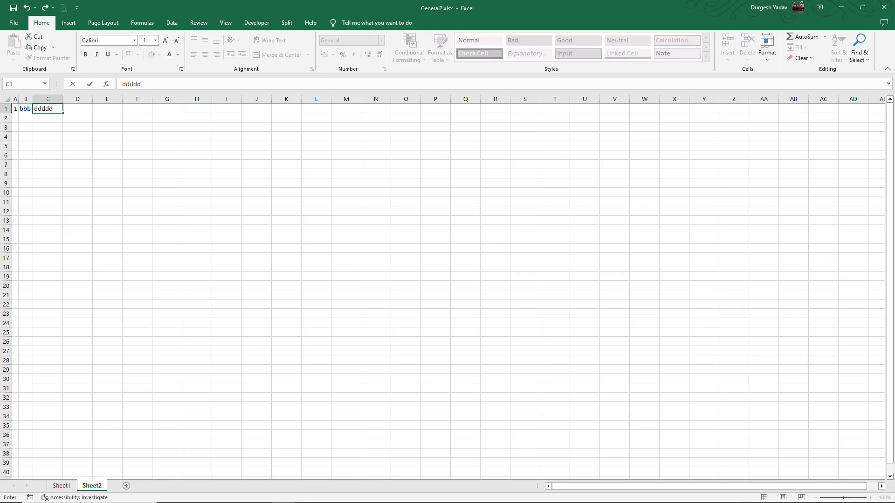
pyautogui.write('d')
pyautogui.press('Tab')
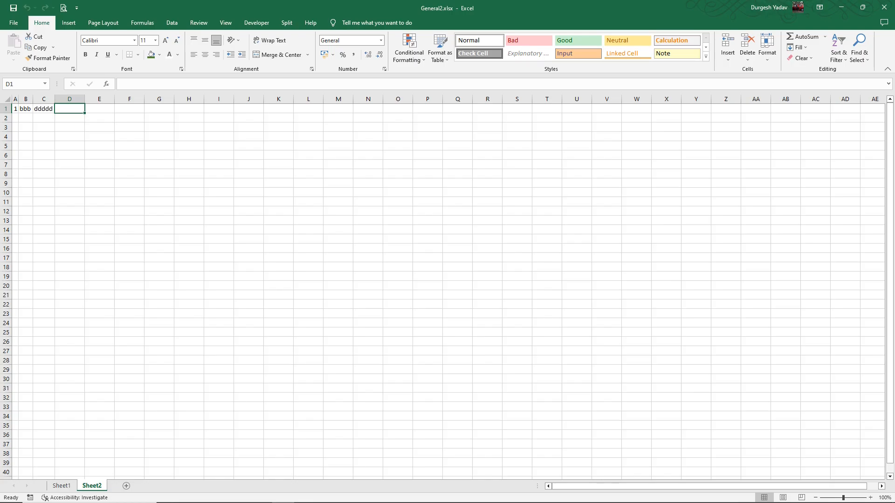
# Test wider content by entering a long string of l characters in E1 and a longer string of r characters in G1.
pyautogui.press('Right')
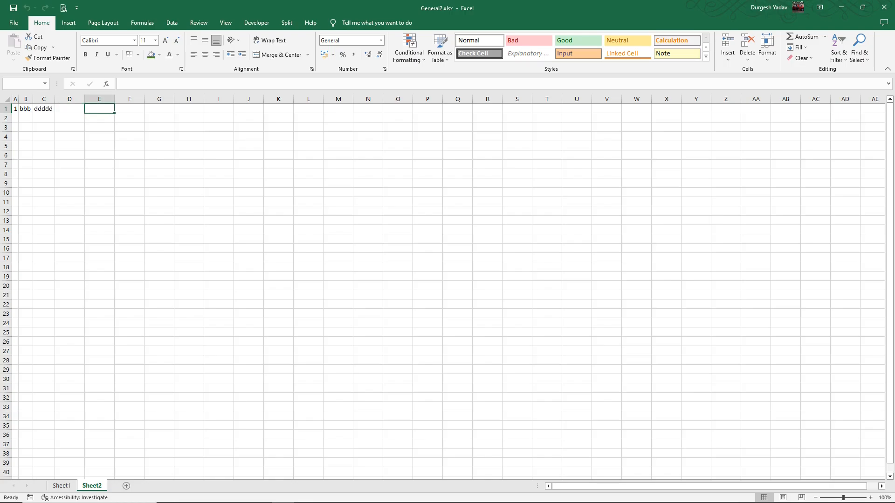
pyautogui.write('llllll')
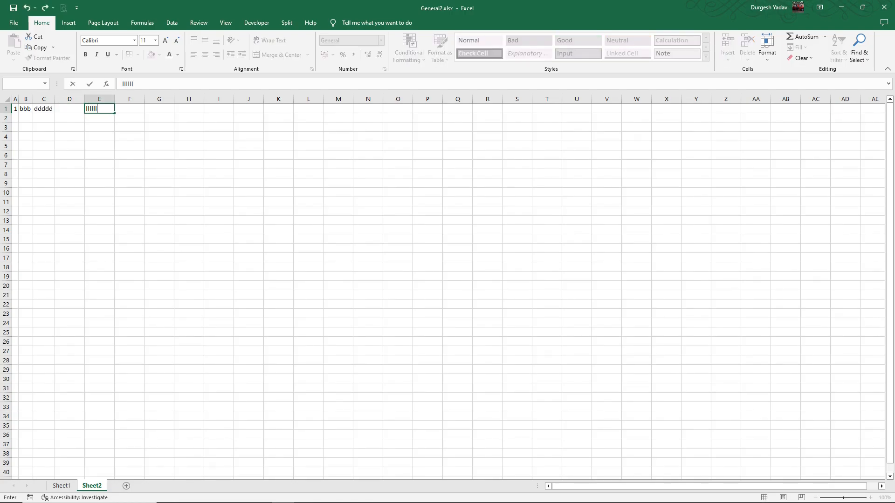
pyautogui.write('lllllllllllllllllllll')
pyautogui.press('Return')
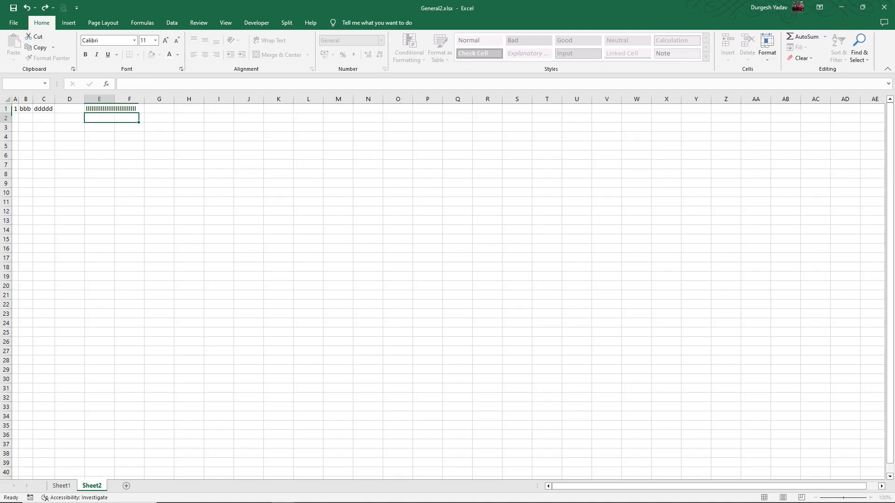
pyautogui.press('Up')
pyautogui.press('Right')
pyautogui.press('Right')
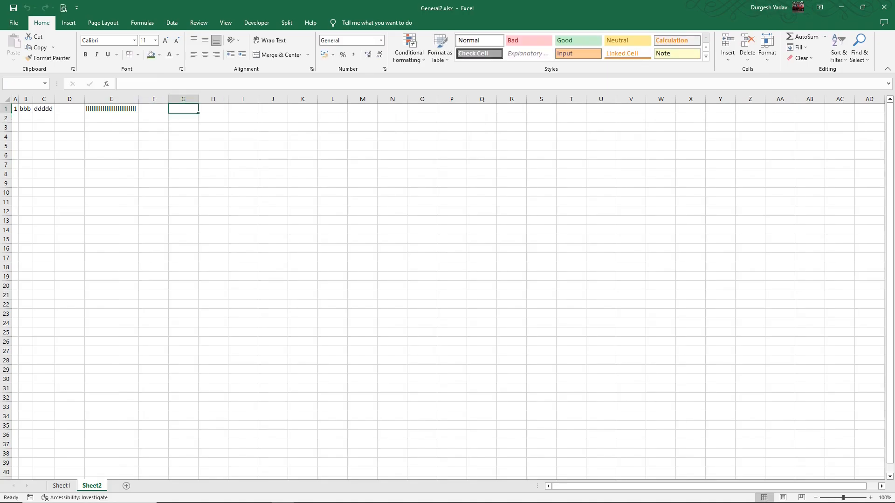
pyautogui.write('r')
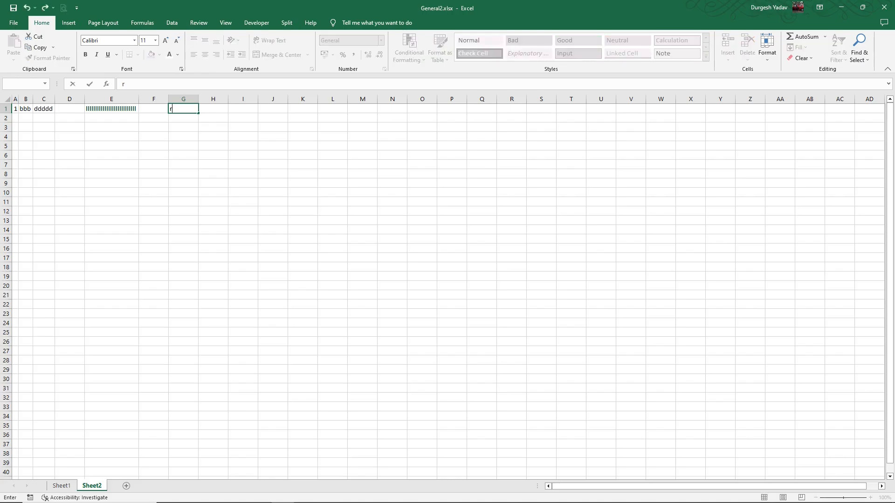
pyautogui.write('rrrrrrrrrrrrrrrrrrrrrrrrrrrrrrrrrrrrrrrrrrrrrrrr')
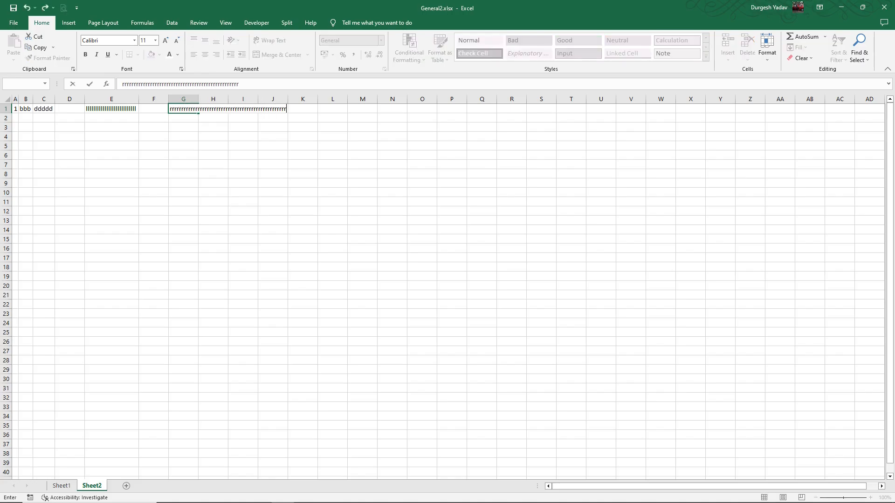
pyautogui.press('Return')
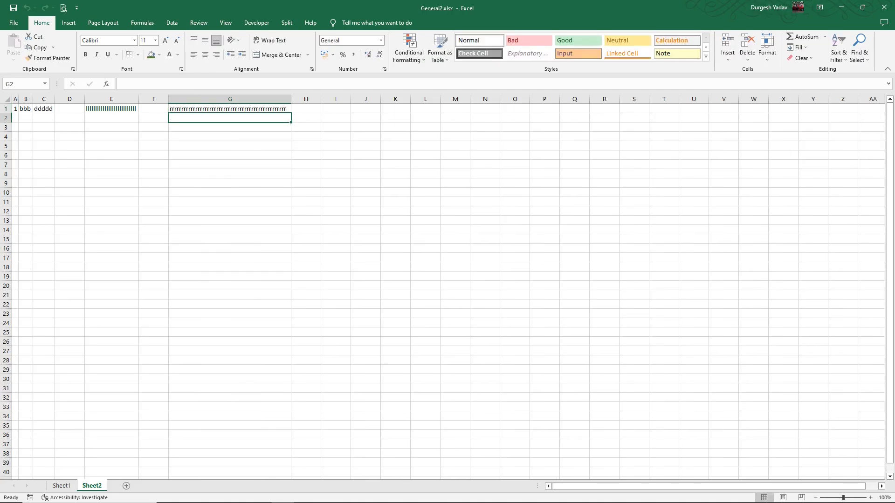
# Enter qwerdrtyujgf in J1 and qwerty in L1 to test the autofit on further columns.
pyautogui.press('Up')
pyautogui.press('Right')
pyautogui.press('Right')
pyautogui.press('Right')
pyautogui.write('q')
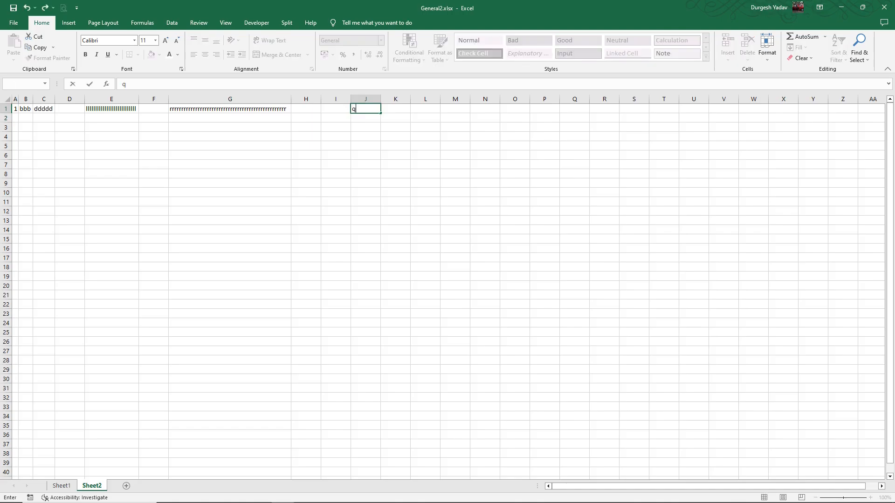
pyautogui.write('werdrtyujgf')
pyautogui.press('Return')
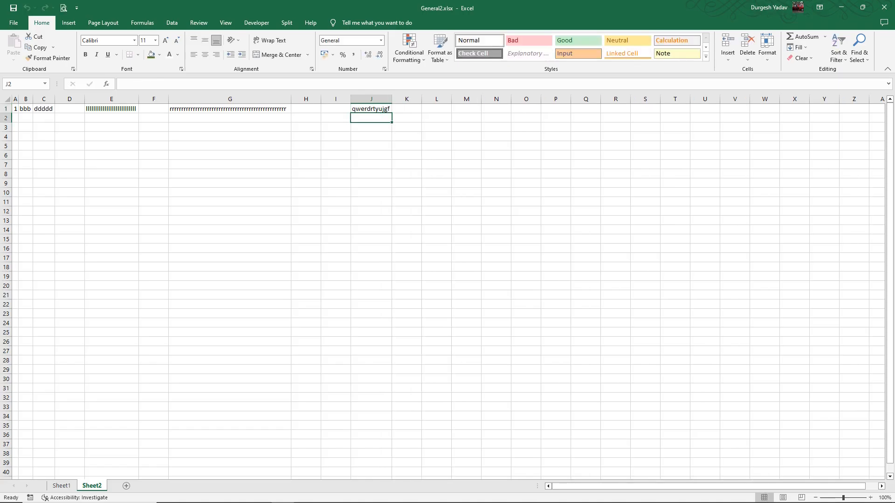
pyautogui.click(436, 109)
pyautogui.write('qwerty')
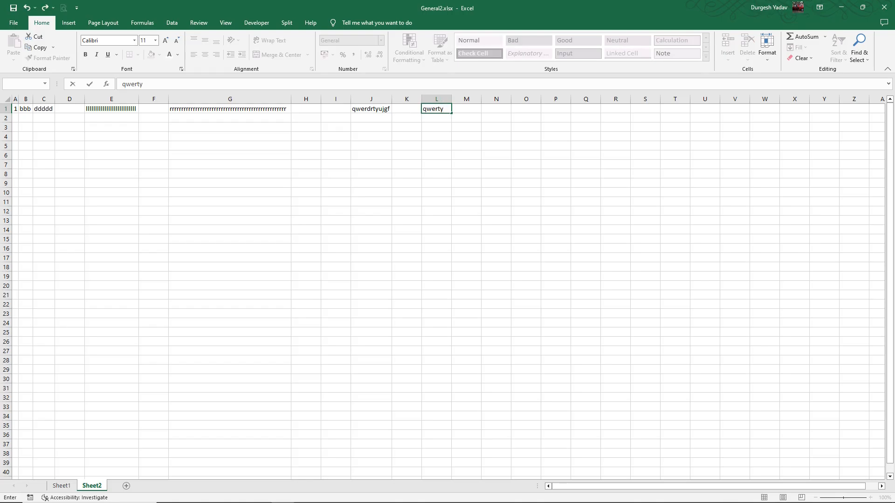
pyautogui.press('Return')
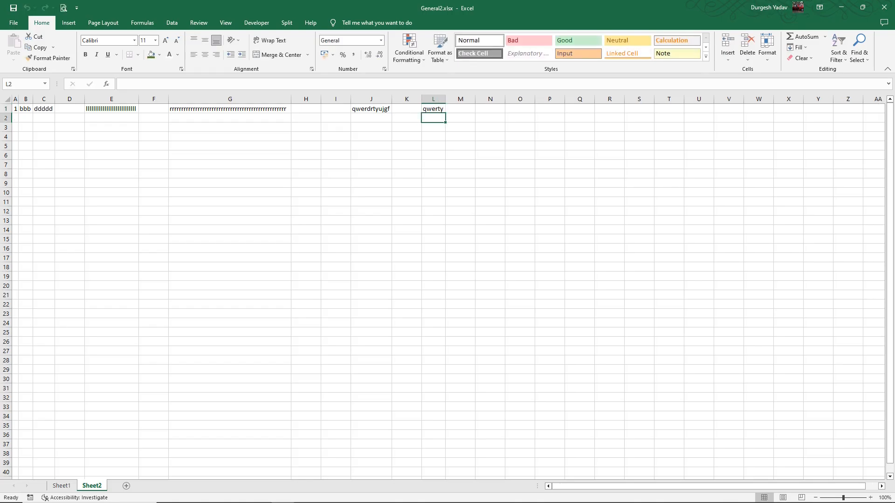
# Enter afthr in N1 to test the column autofit on one more column.
pyautogui.click(489, 109)
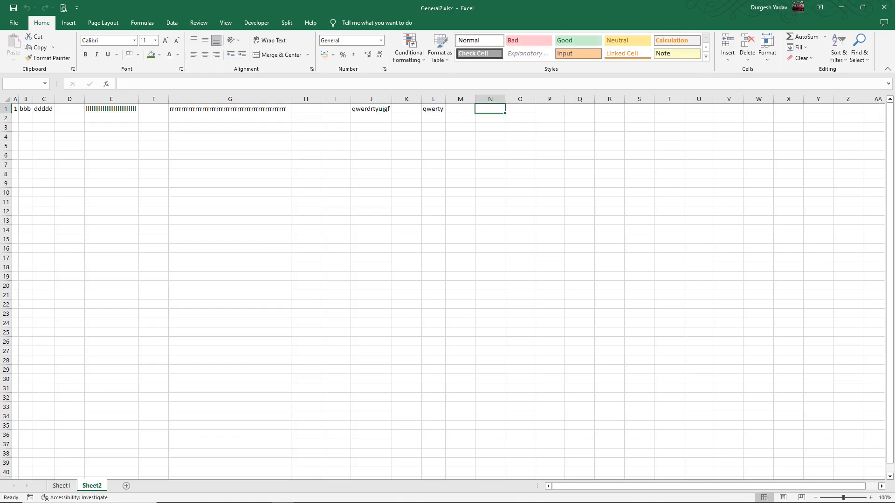
pyautogui.write('a')
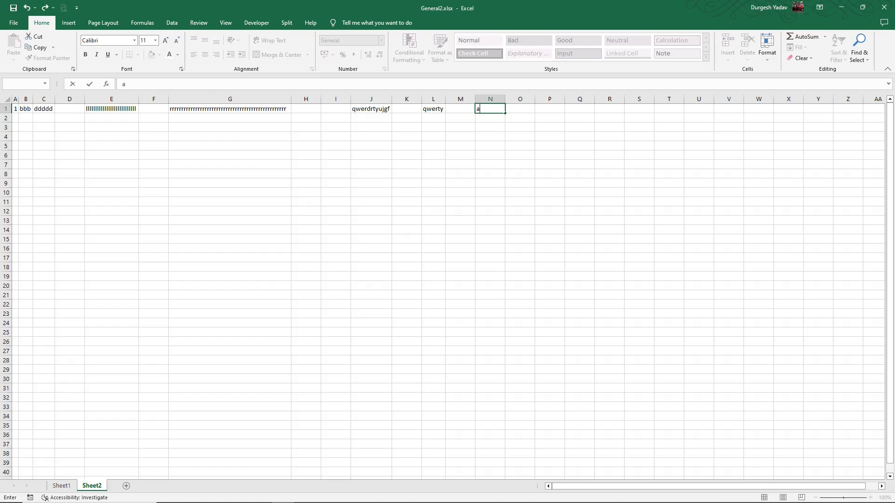
pyautogui.write('fthr')
pyautogui.press('Return')
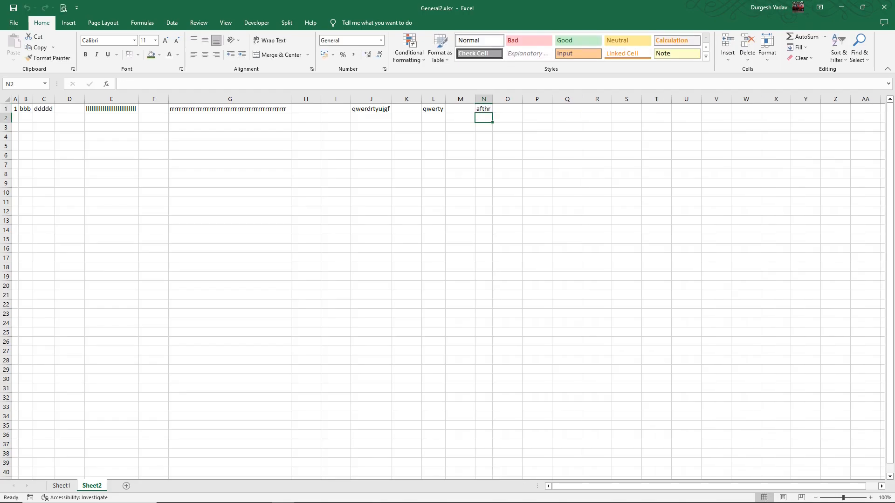
# Clear all the test entries in row 1, working from N1 back to A1.
pyautogui.press('Up')
pyautogui.press('Delete')
pyautogui.press('Left')
pyautogui.press('Left')
pyautogui.press('Delete')
pyautogui.press('Left')
pyautogui.press('Left')
pyautogui.press('Delete')
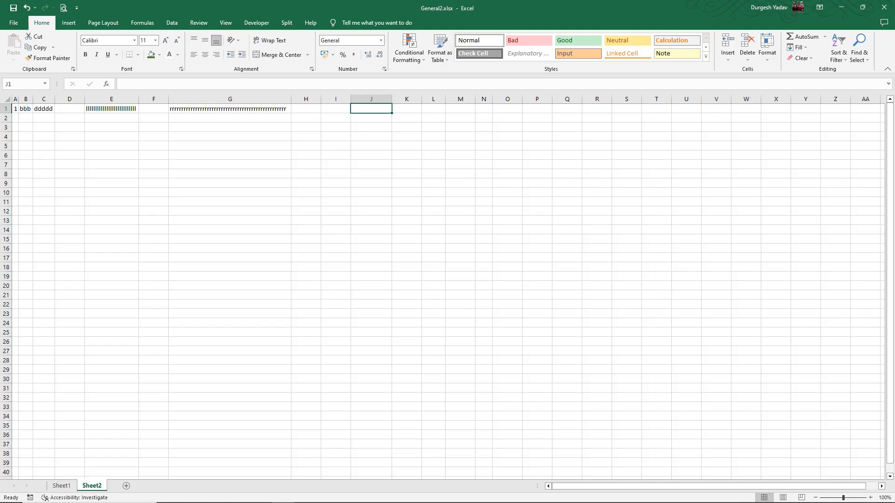
pyautogui.press('Left')
pyautogui.press('Left')
pyautogui.press('Left')
pyautogui.press('Delete')
pyautogui.press('Left')
pyautogui.press('Left')
pyautogui.press('Delete')
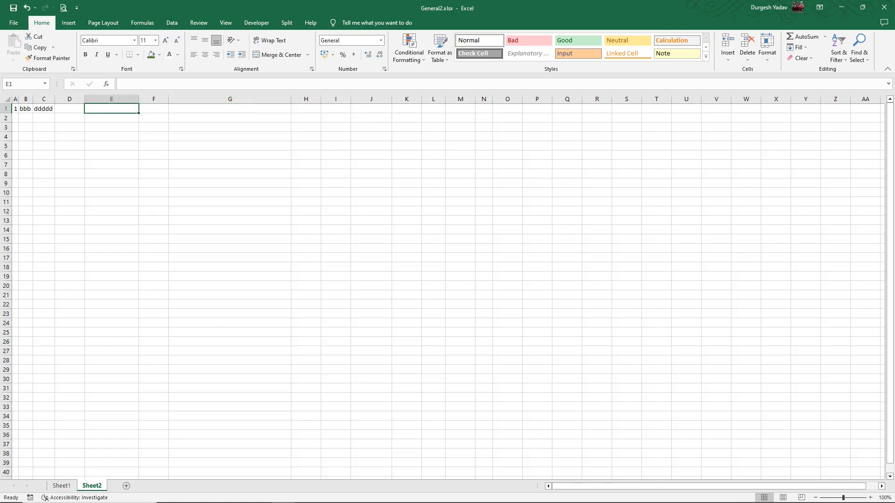
pyautogui.press('Left')
pyautogui.press('Left')
pyautogui.press('Delete')
pyautogui.press('Left')
pyautogui.press('Delete')
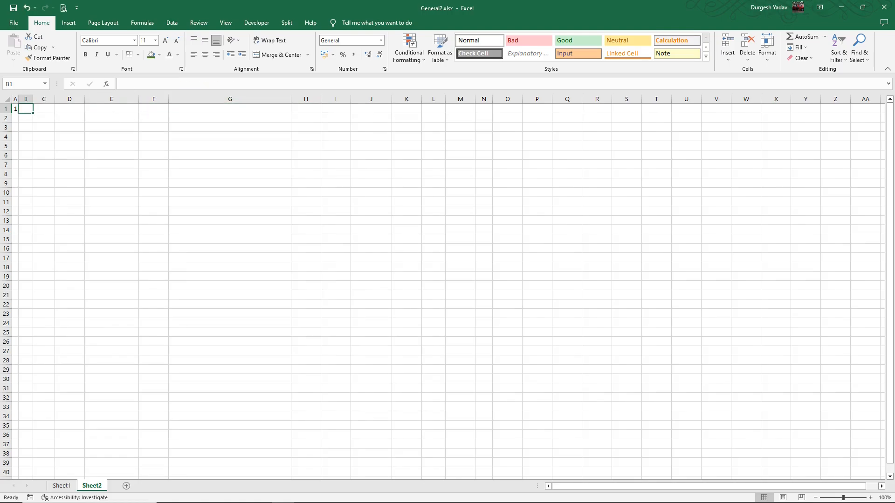
pyautogui.press('Left')
pyautogui.press('Delete')
# Enter qqqqqq in A1, vvvvvvvv in B1 and wwwwwwwwww in C1 to retest the autofit.
pyautogui.write('qqqqqq')
pyautogui.press('Return')
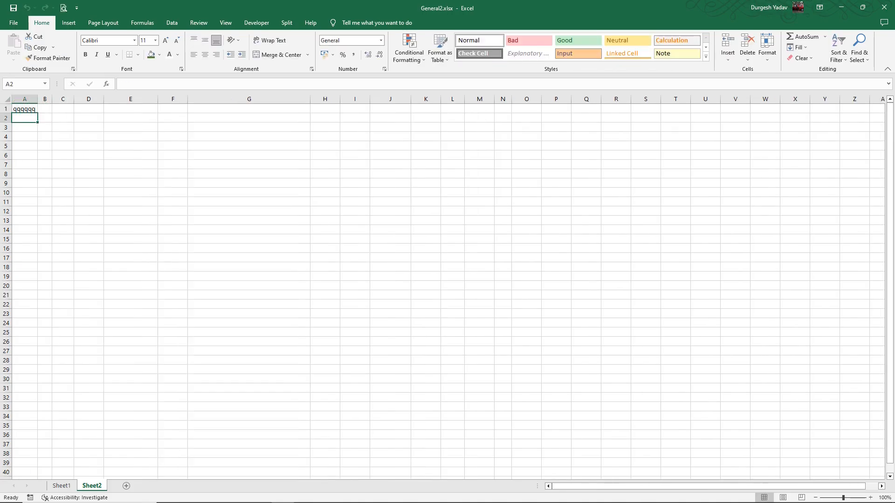
pyautogui.press('Up')
pyautogui.press('Right')
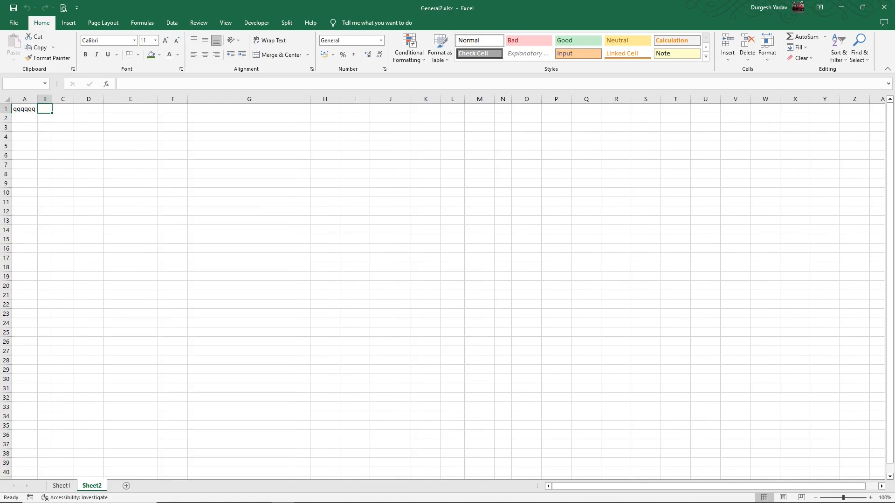
pyautogui.write('vvvvvvvv')
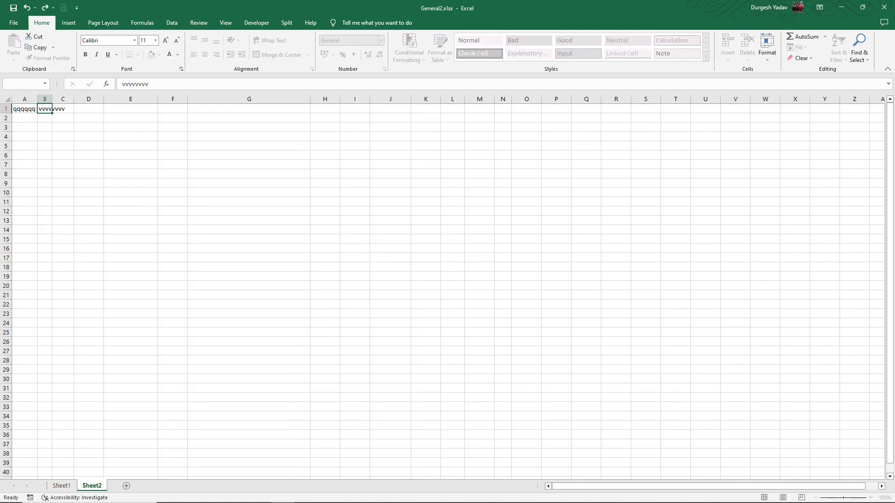
pyautogui.press('Tab')
pyautogui.write('wwwwwwwwww')
pyautogui.press('Return')
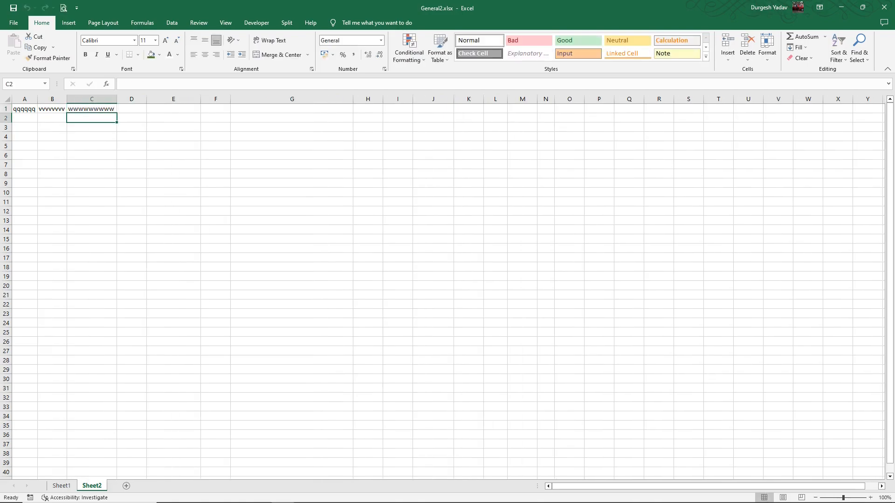
# Enter www in G1 to test the autofit on the wide, empty column G.
pyautogui.click(292, 109)
pyautogui.write('www')
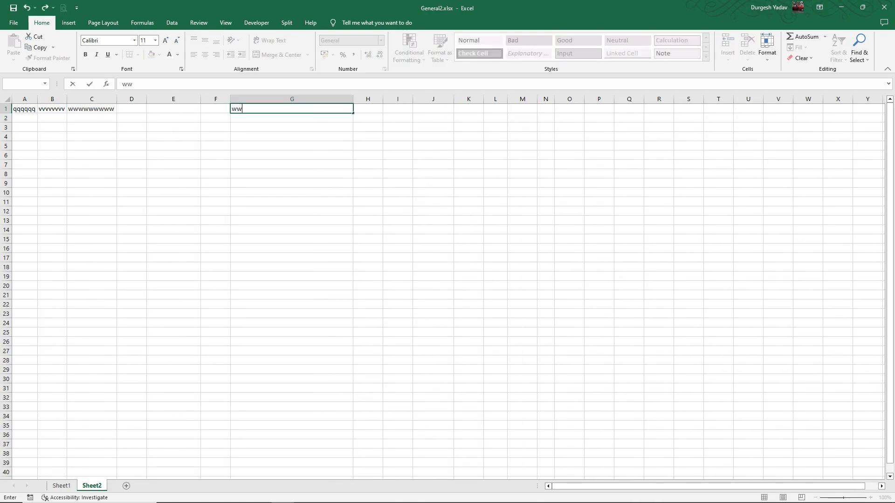
pyautogui.press('Return')
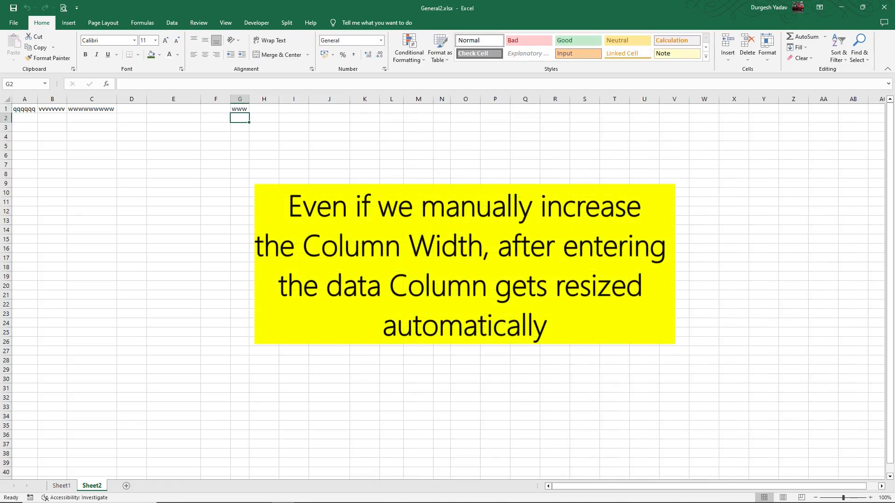
# Widen column I manually to several times its width and enter qqqq in I1 to test the autofit.
pyautogui.click(293, 108)
pyautogui.moveTo(309, 99); pyautogui.dragTo(521, 99)
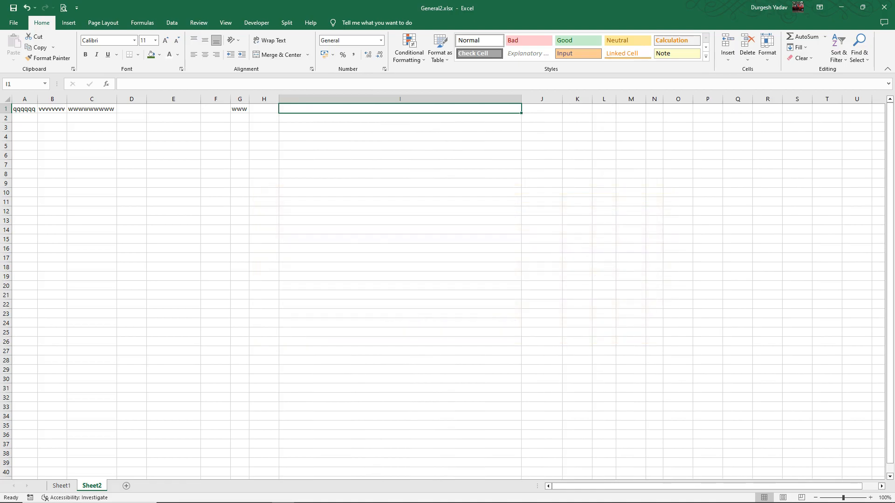
pyautogui.write('qqqq')
pyautogui.press('Return')
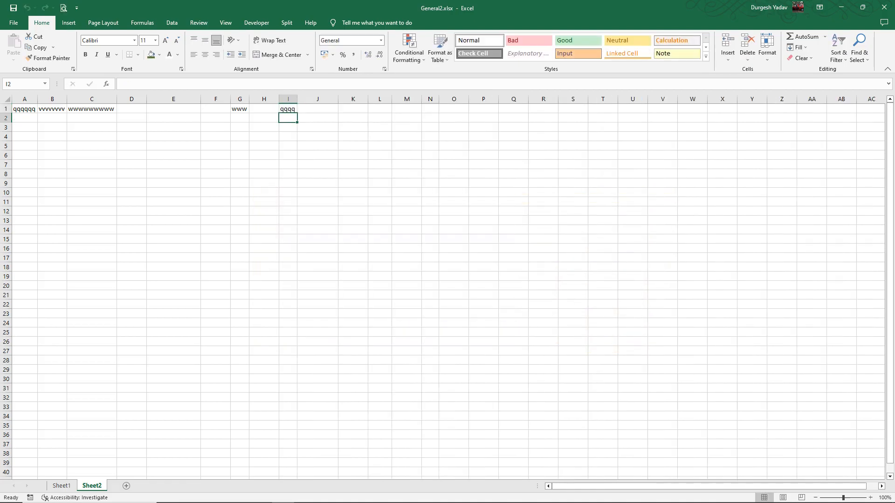
# Stretch column K manually across much of the sheet and enter acvfdff in K1 to test the autofit.
pyautogui.moveTo(367, 99); pyautogui.dragTo(763, 98)
pyautogui.click(549, 108)
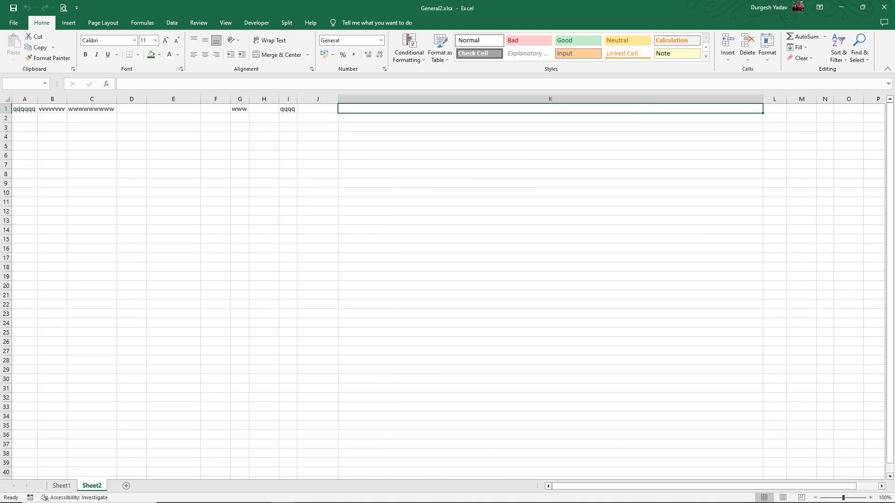
pyautogui.write('ac')
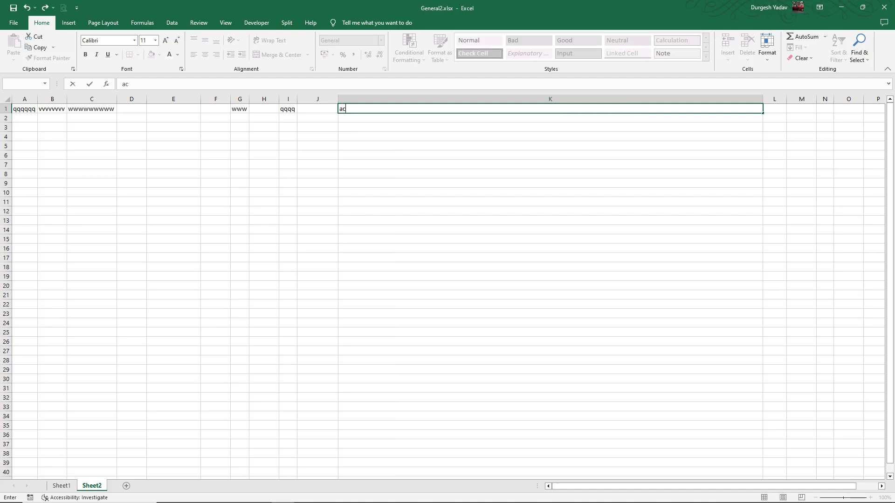
pyautogui.write('vfdff')
pyautogui.press('Return')
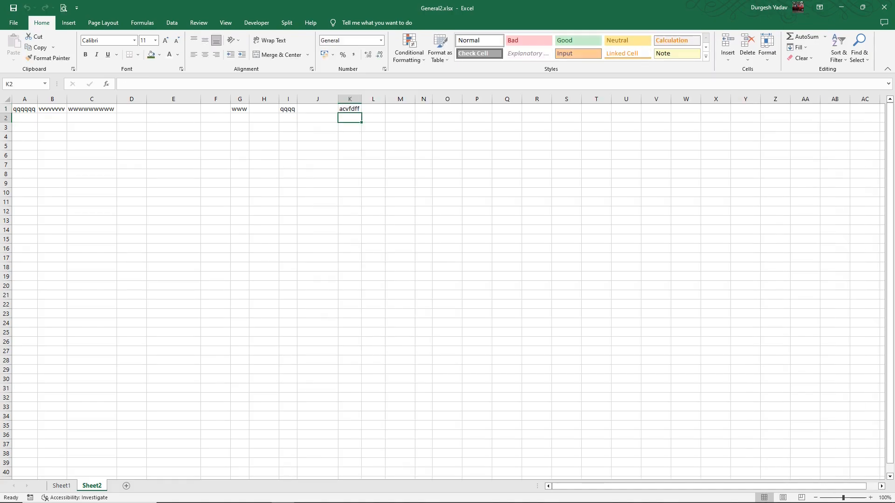